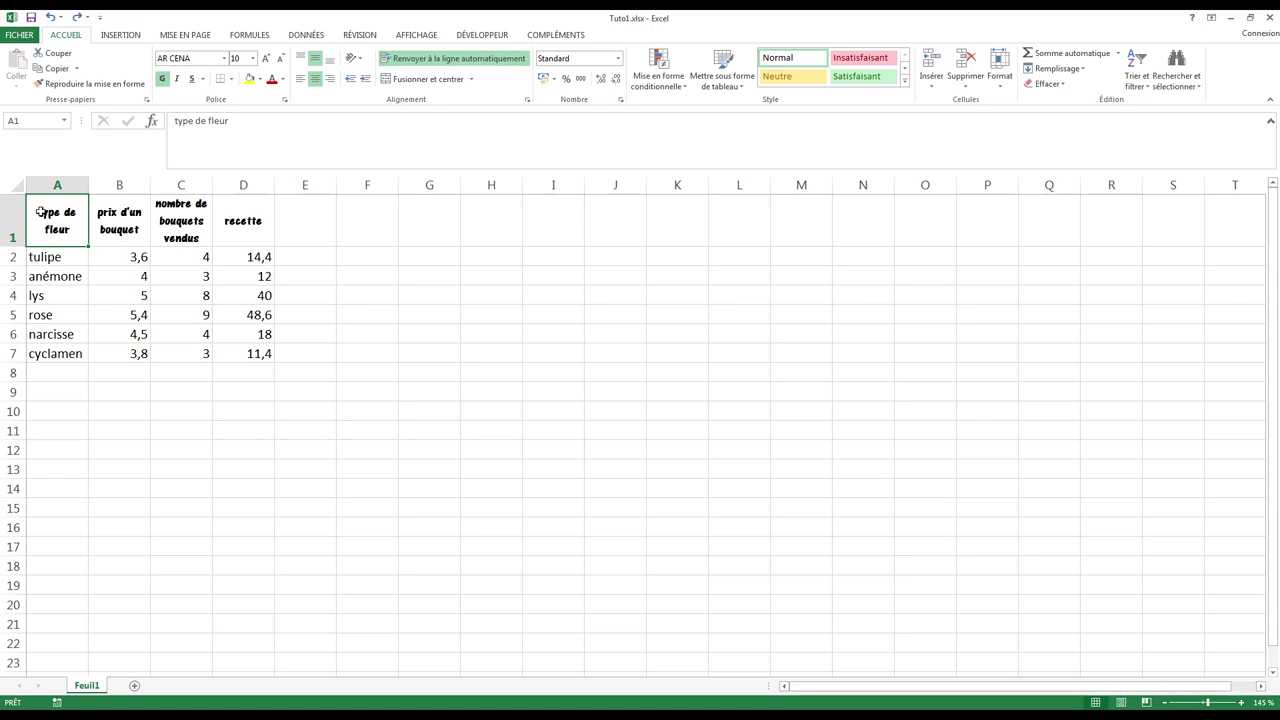
# - Select the range A1:D7 covering the flower table, header row through cyclamen
pyautogui.moveTo(57, 216)
pyautogui.mouseDown()
pyautogui.moveTo(203, 308)
pyautogui.moveTo(247, 356)
pyautogui.mouseUp()
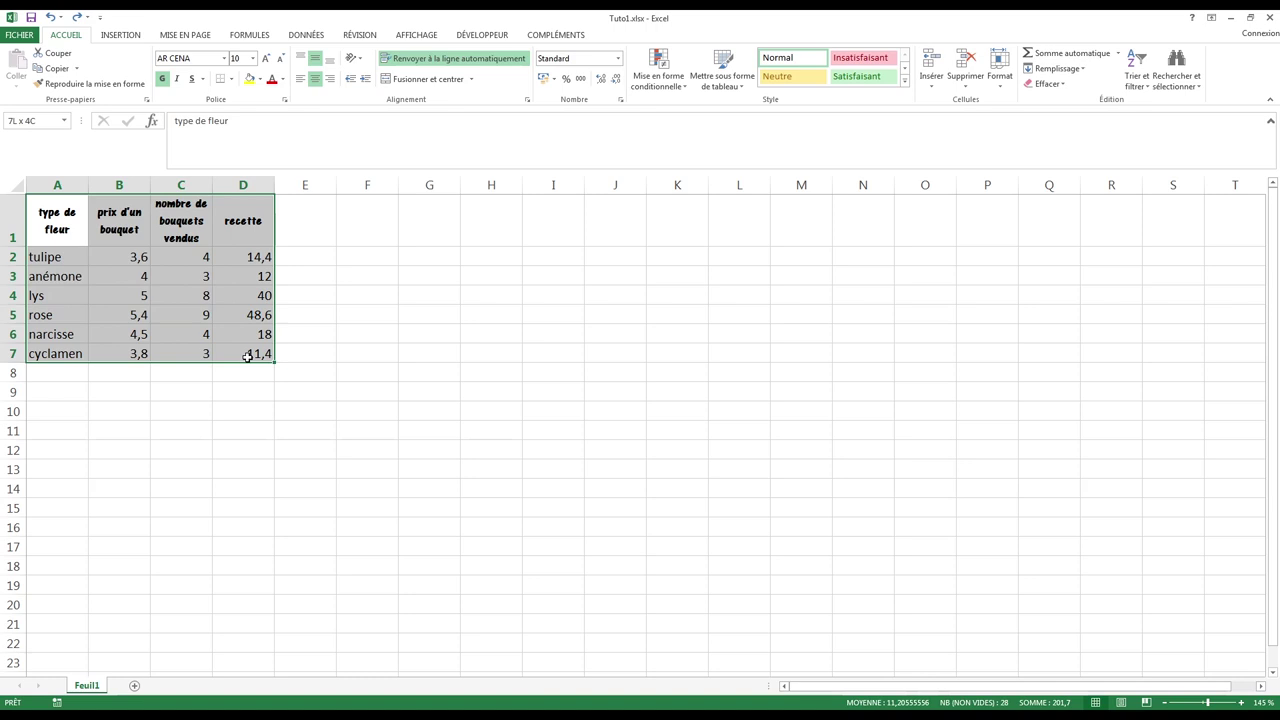
pyautogui.click(52, 219)
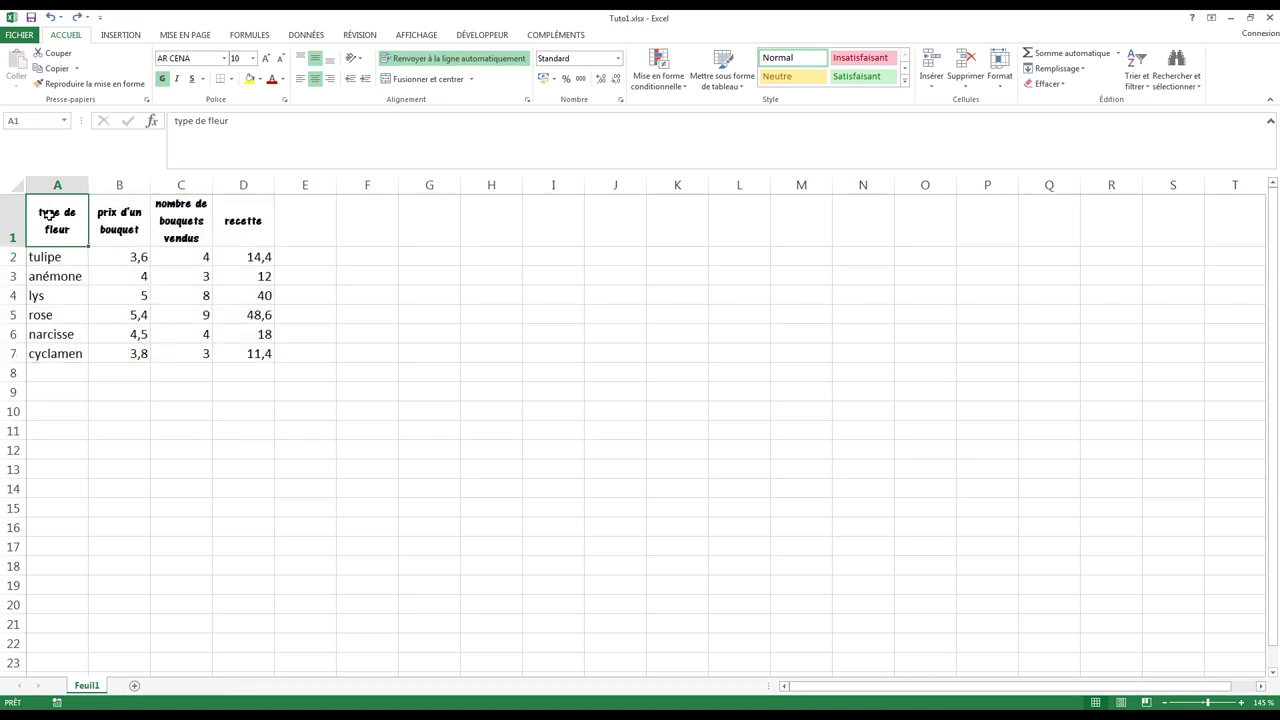
pyautogui.moveTo(70, 228); pyautogui.dragTo(236, 355)
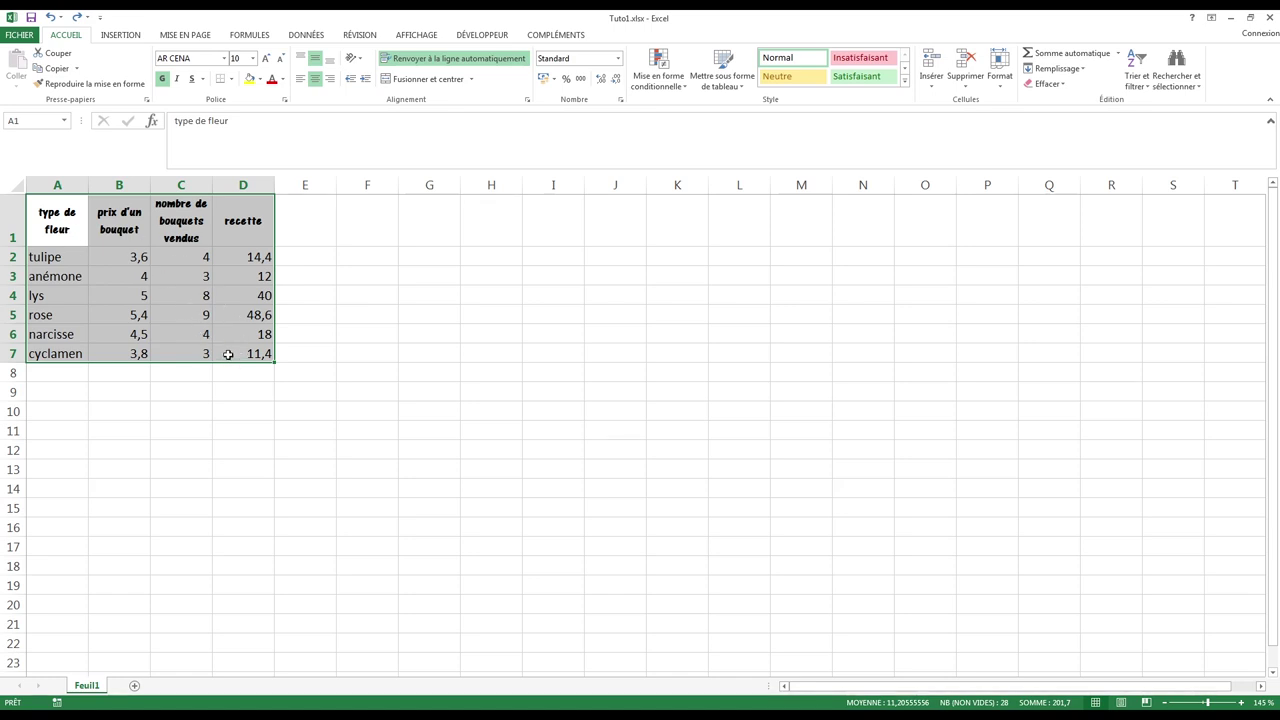
pyautogui.click(48, 216)
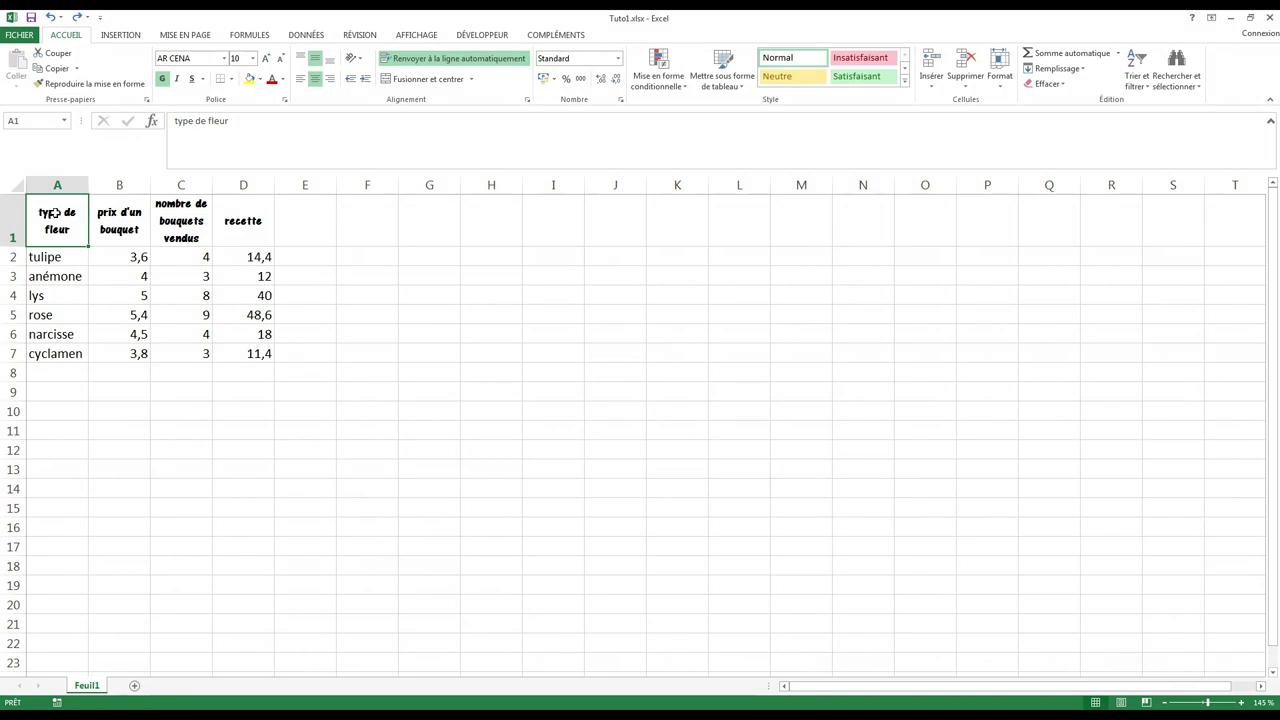
pyautogui.keyDown('shift'); pyautogui.click(237, 353); pyautogui.keyUp('shift')
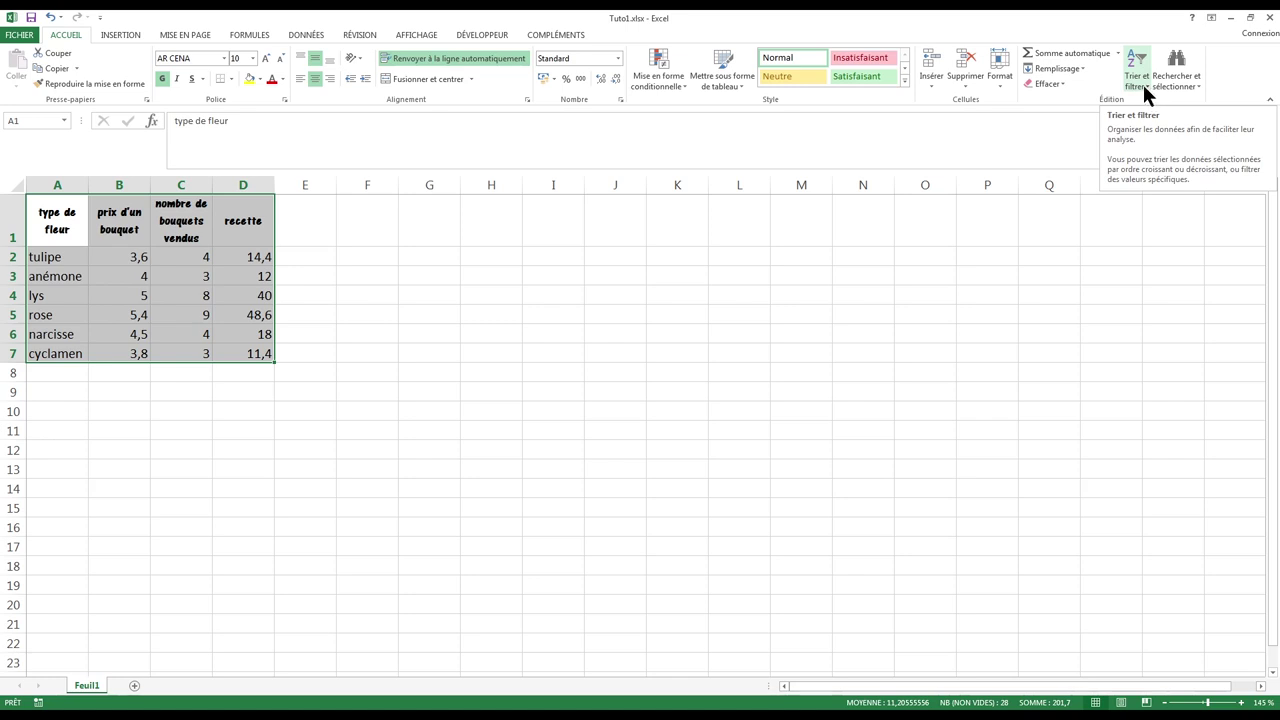
# - Add filter dropdowns to the four table headers, leaving cell B3 active
pyautogui.click(1141, 74)
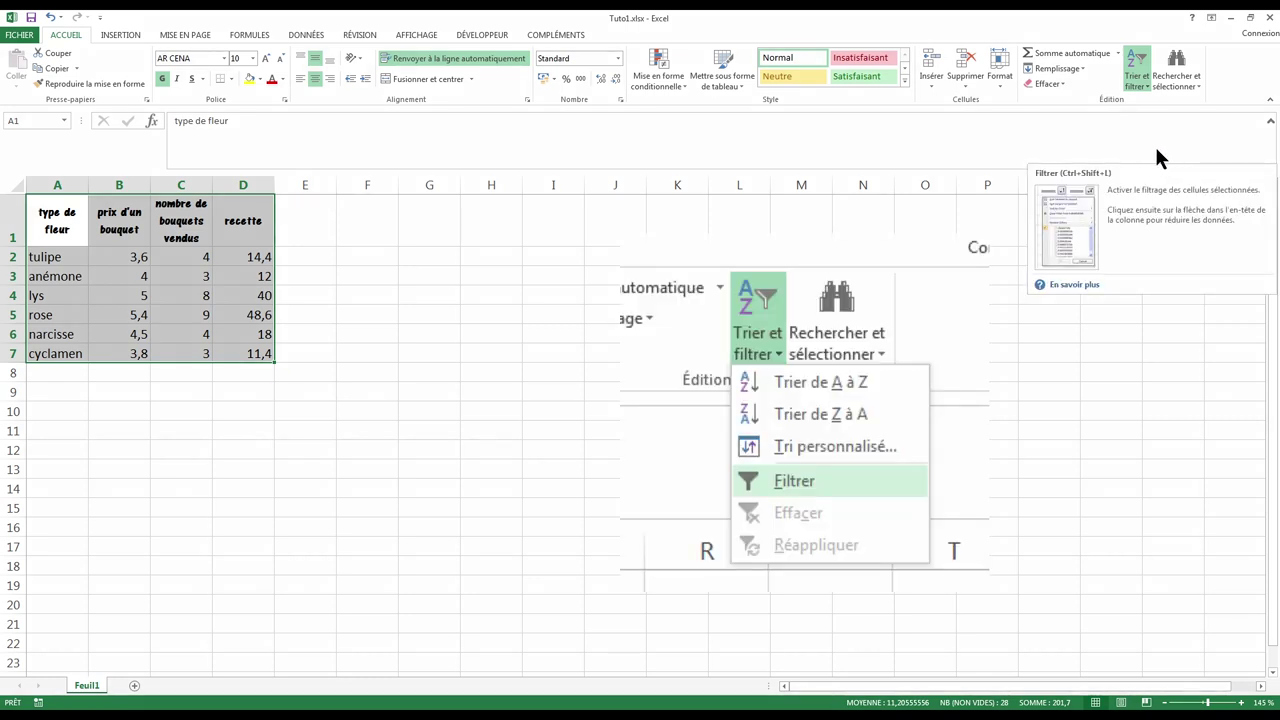
pyautogui.click(1157, 152)
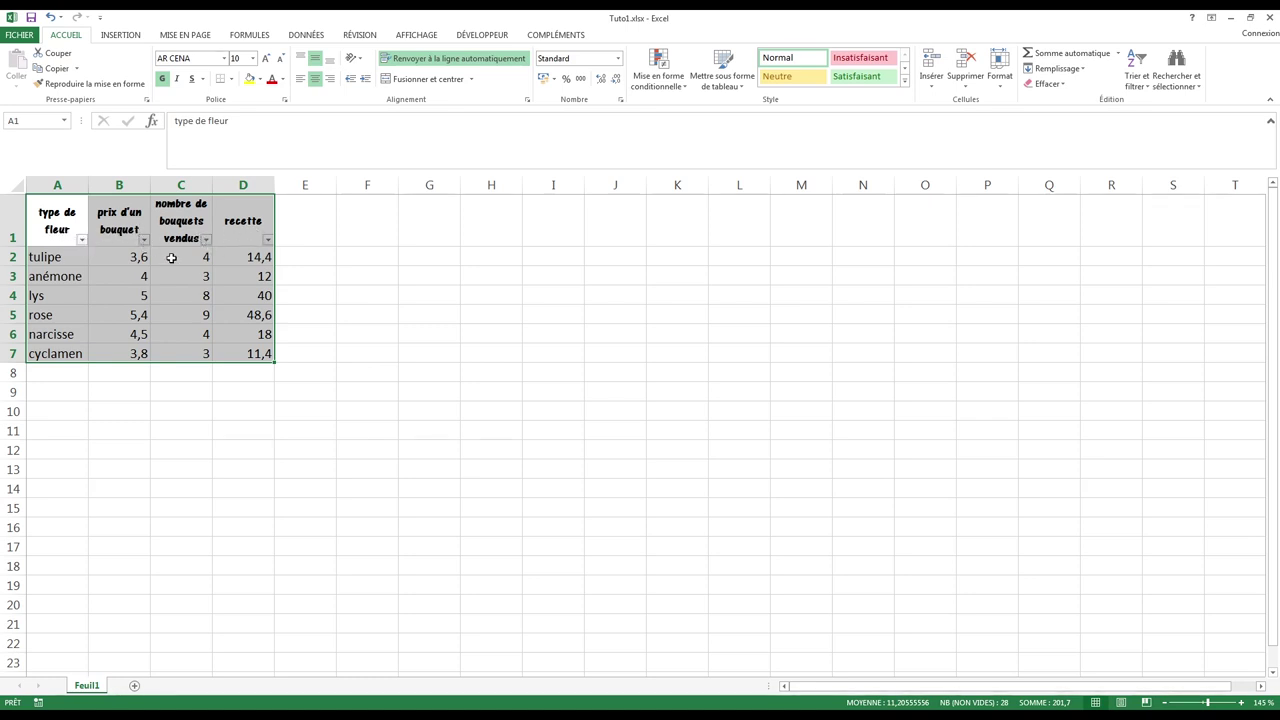
pyautogui.click(140, 278)
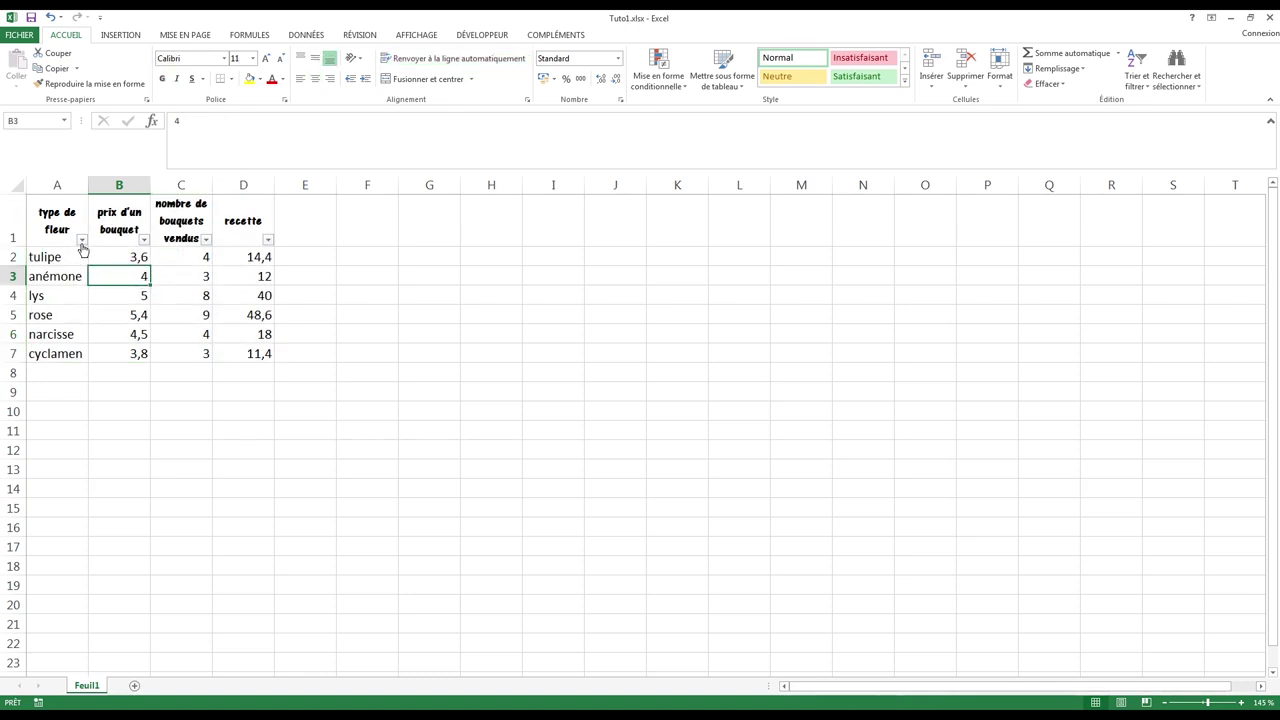
pyautogui.click(82, 241)
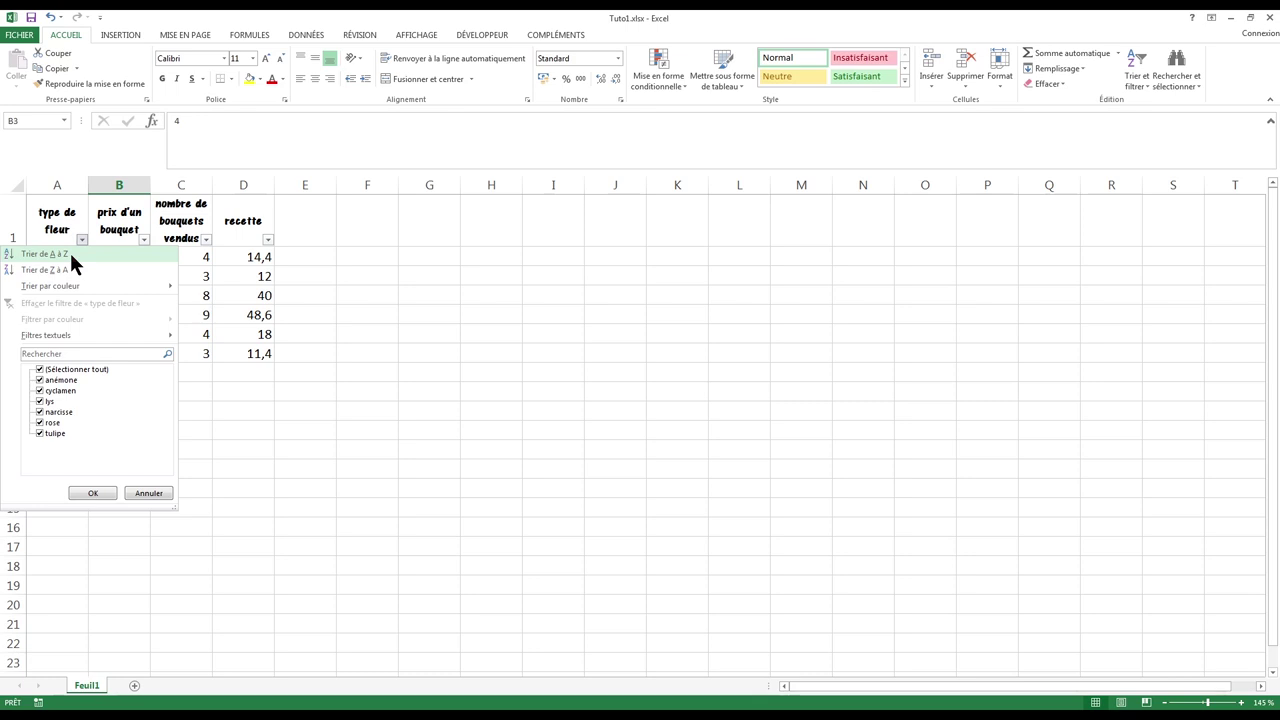
pyautogui.click(69, 253)
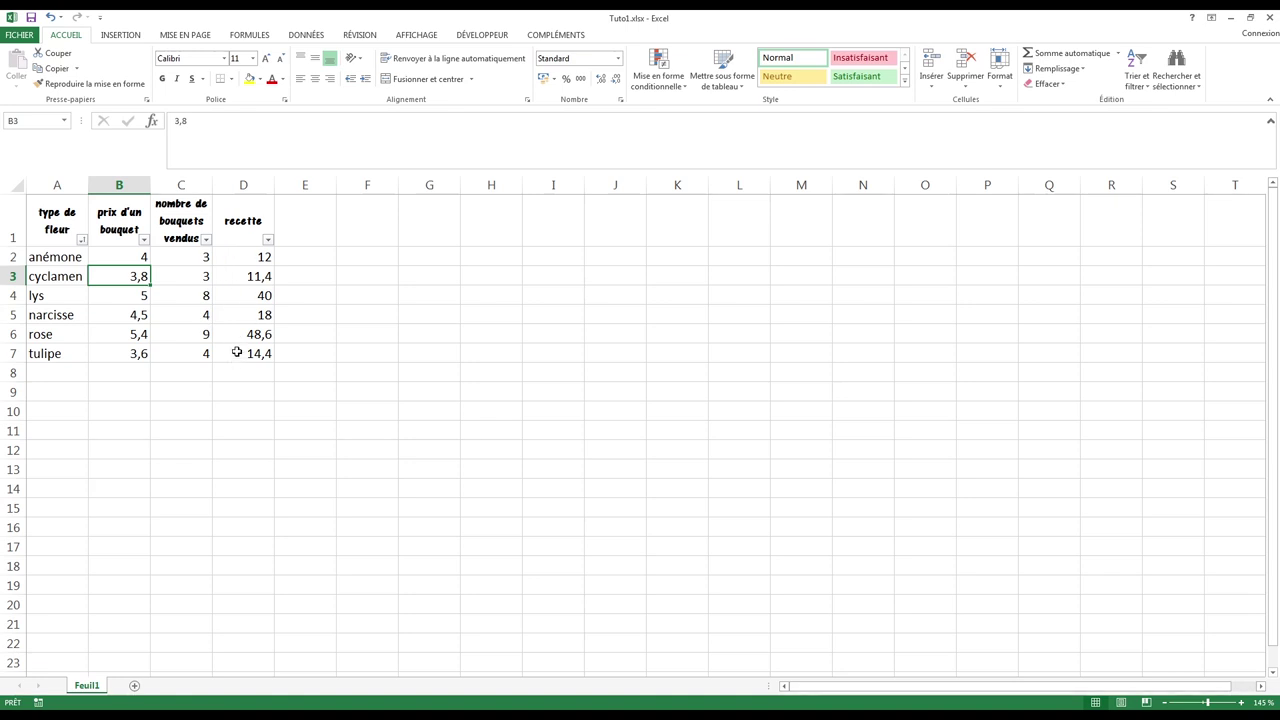
pyautogui.click(61, 213)
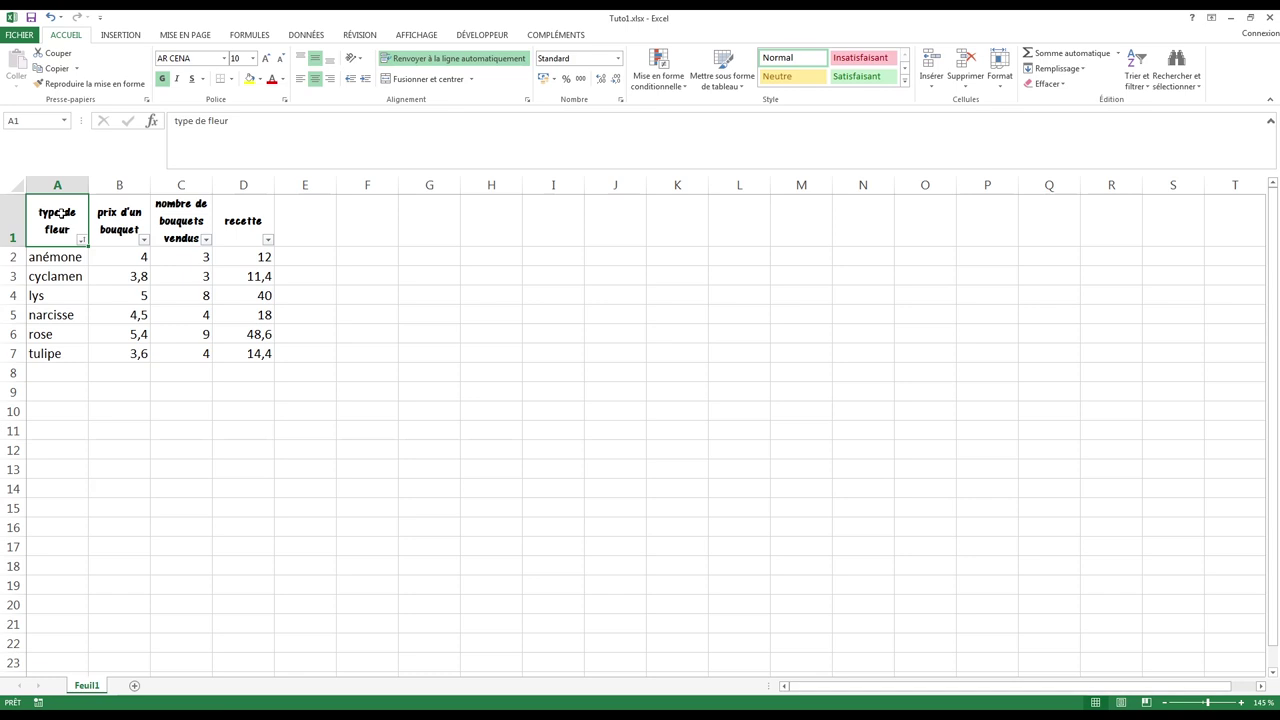
pyautogui.hotkey('alt', 'l')
pyautogui.press('t')
pyautogui.press('t')
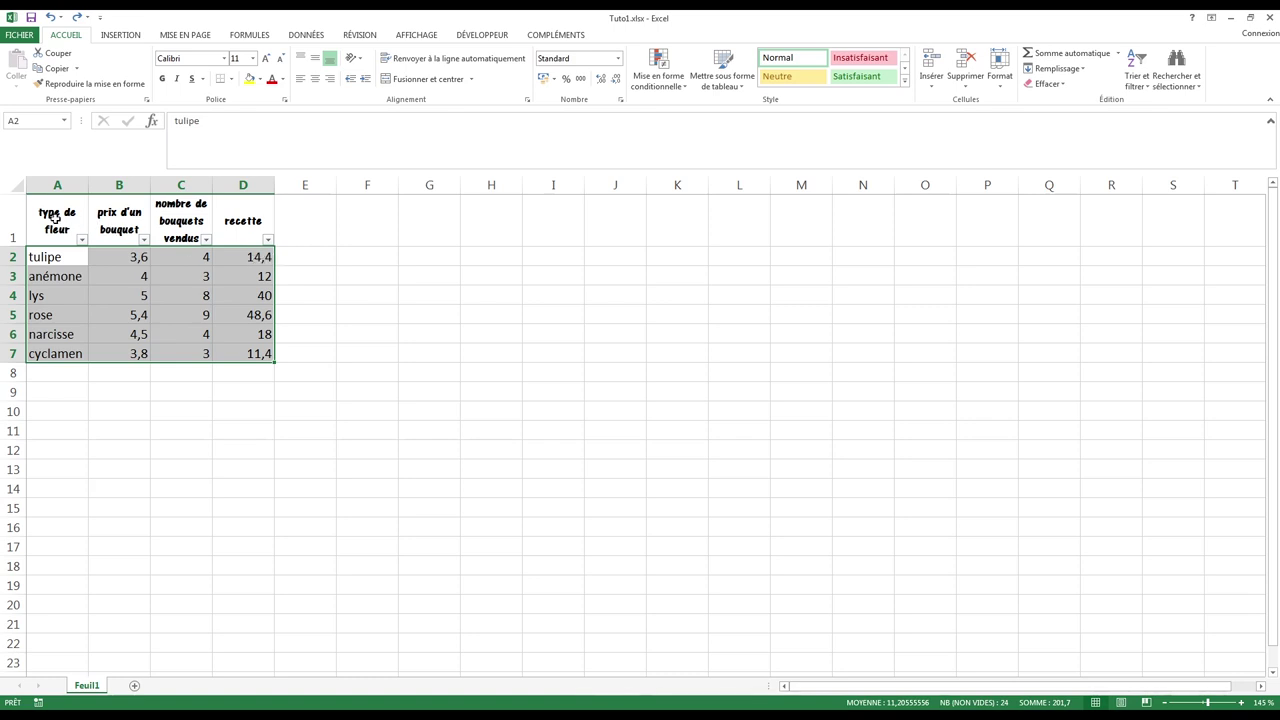
# - Sort the rows A to Z by type de fleur, anémone through tulipe
pyautogui.click(81, 239)
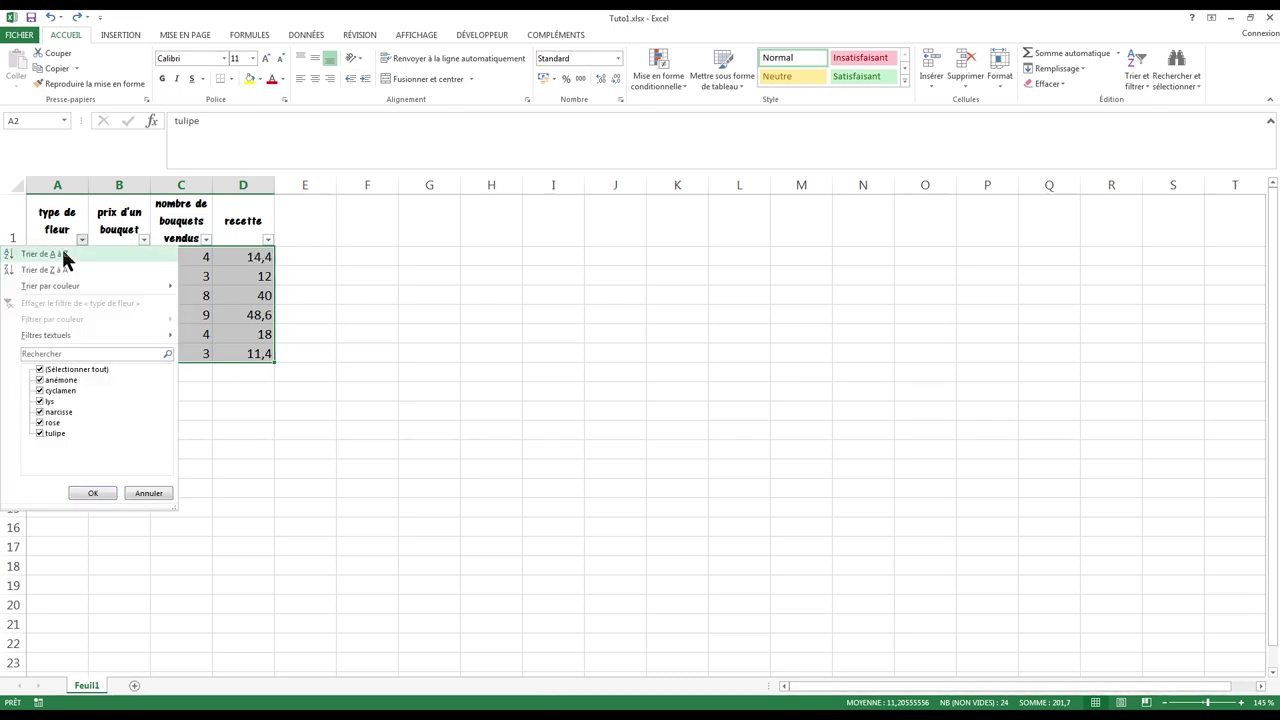
pyautogui.click(61, 254)
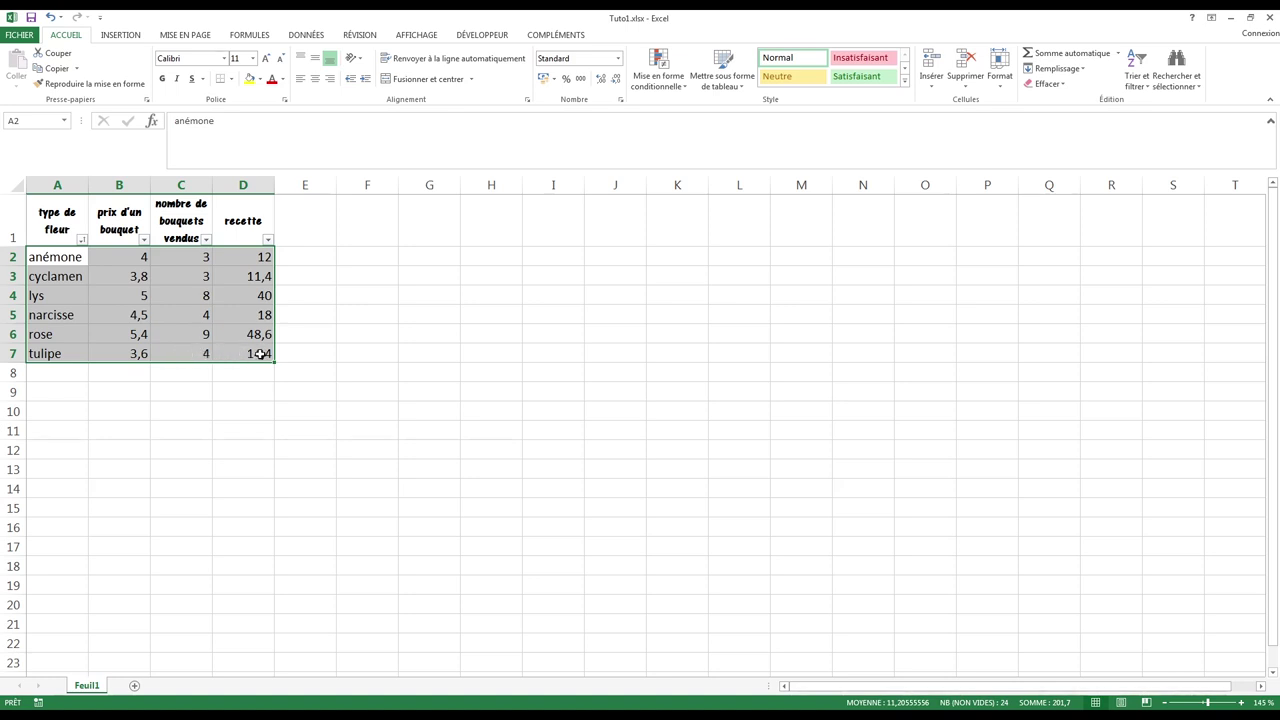
pyautogui.hotkey('ctrl', 'z')
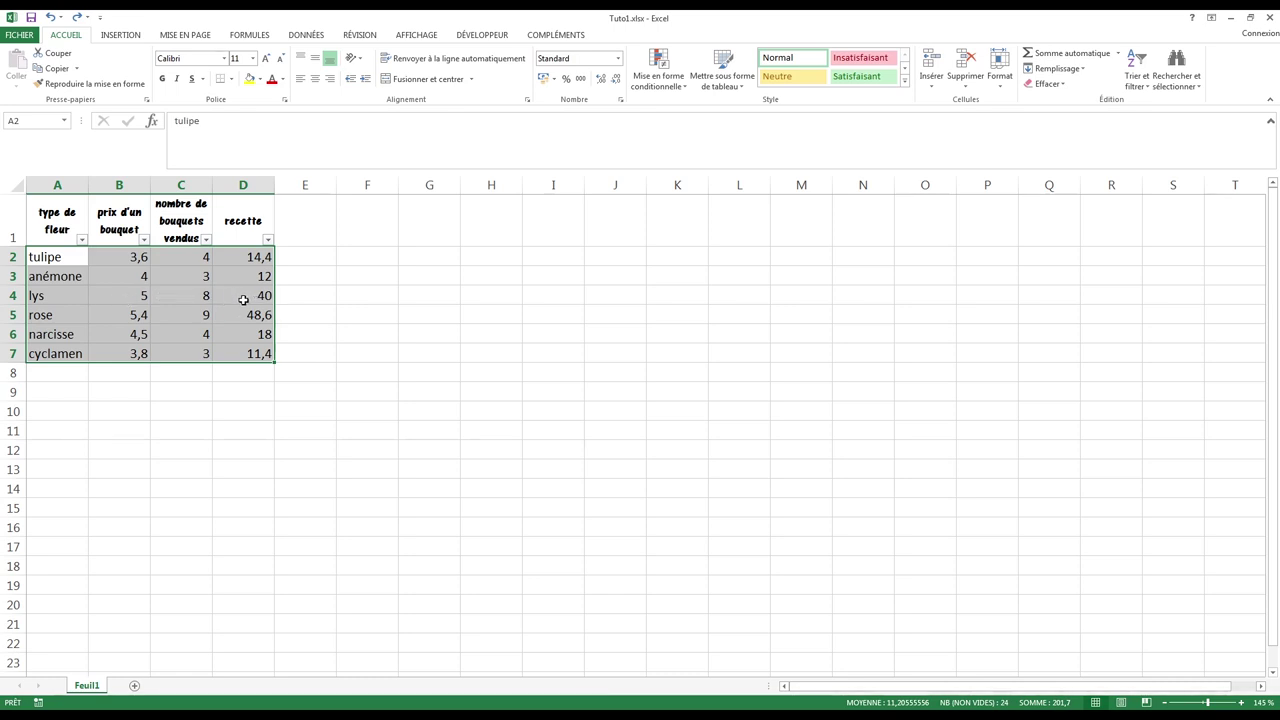
pyautogui.click(82, 239)
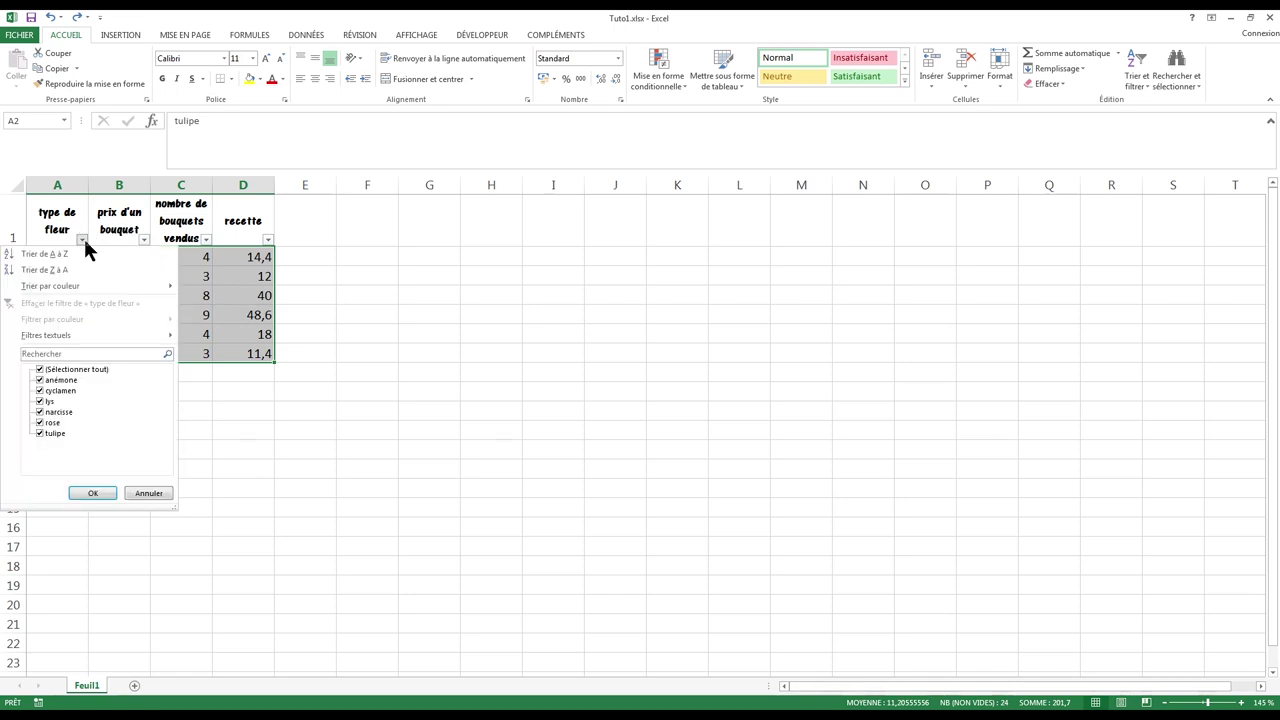
pyautogui.click(56, 250)
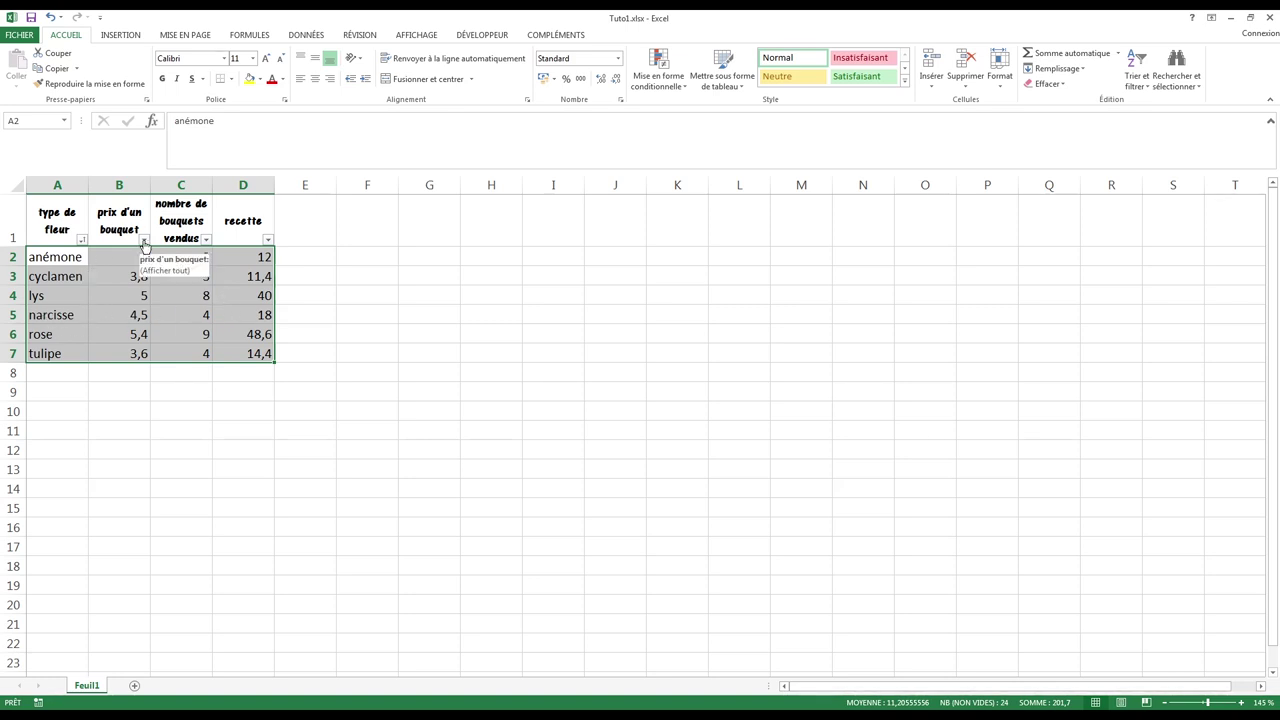
# - Sort the rows by prix d'un bouquet, smallest first: tulipe 3,6 up to rose 5,4
pyautogui.click(145, 240)
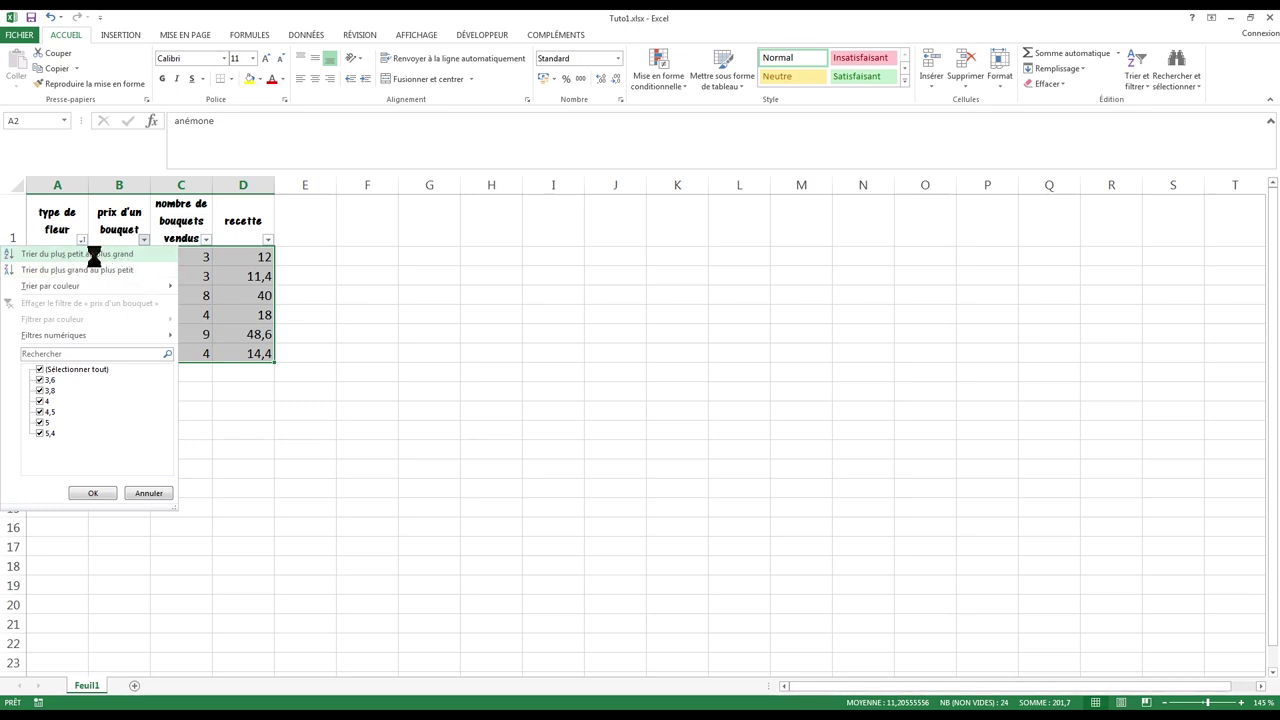
pyautogui.click(94, 254)
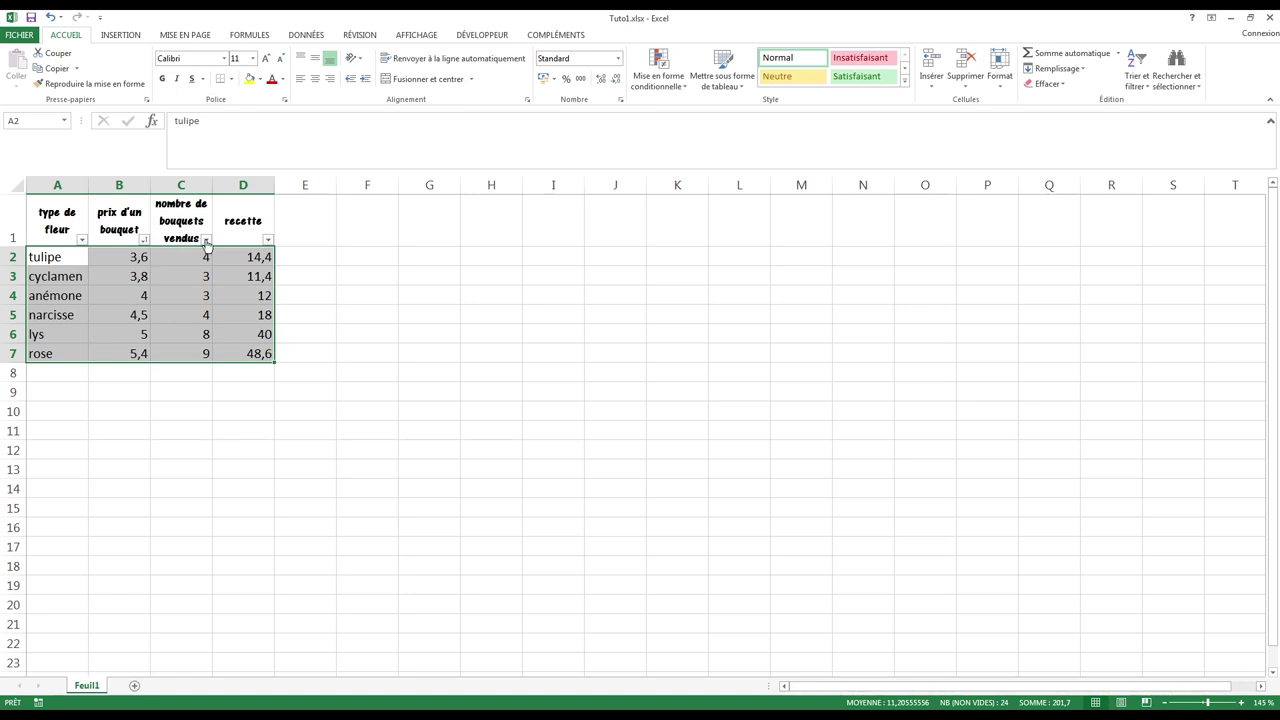
pyautogui.click(206, 241)
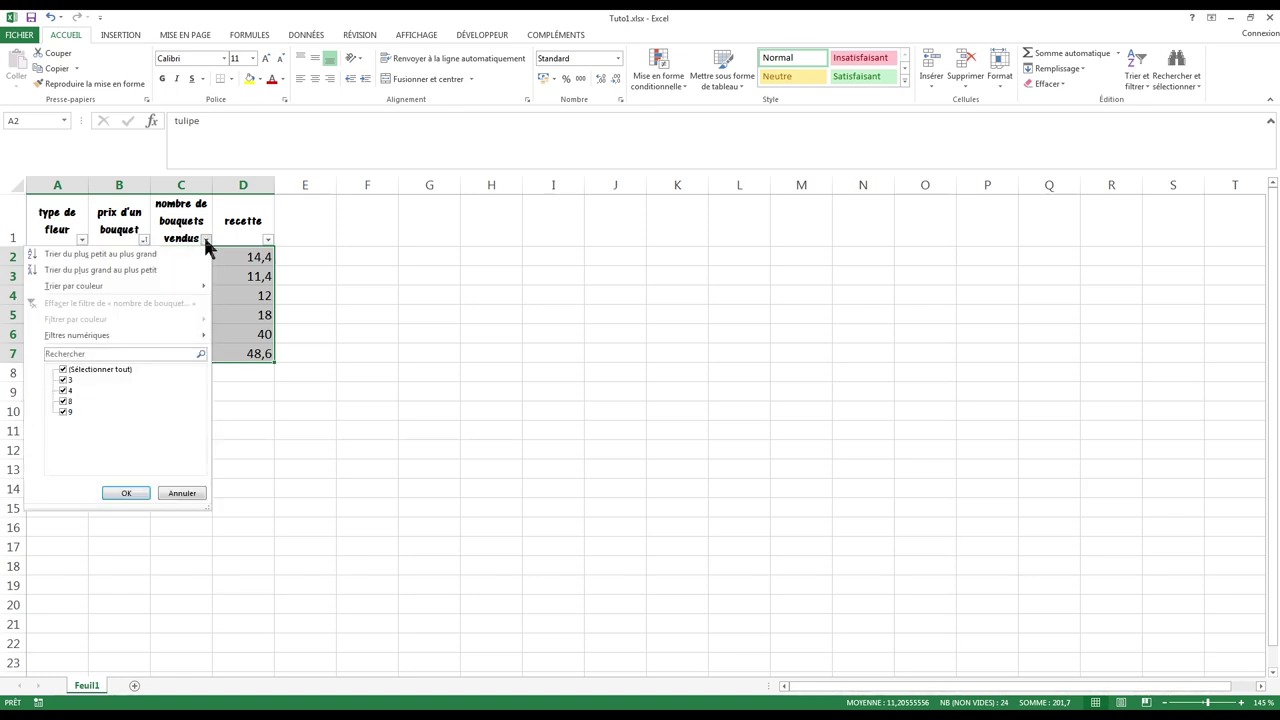
# - Sort the rows by bouquets sold largest first, then by recette highest first
pyautogui.click(142, 270)
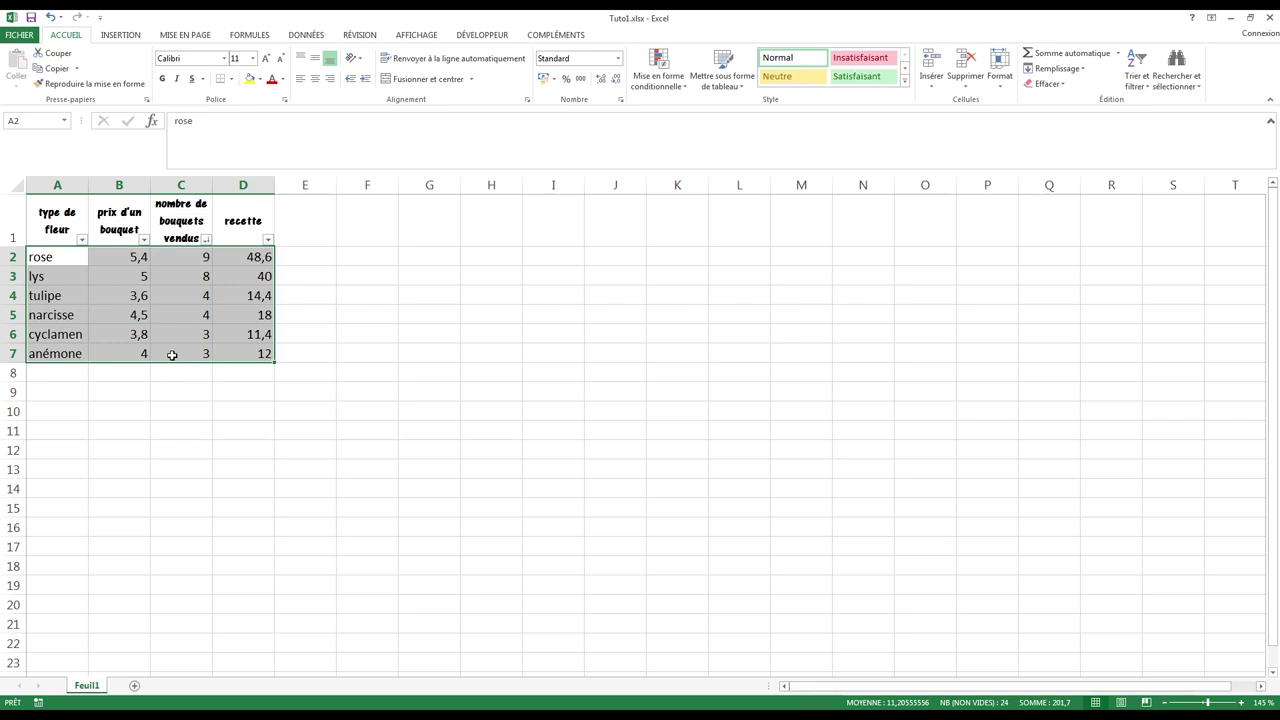
pyautogui.click(268, 240)
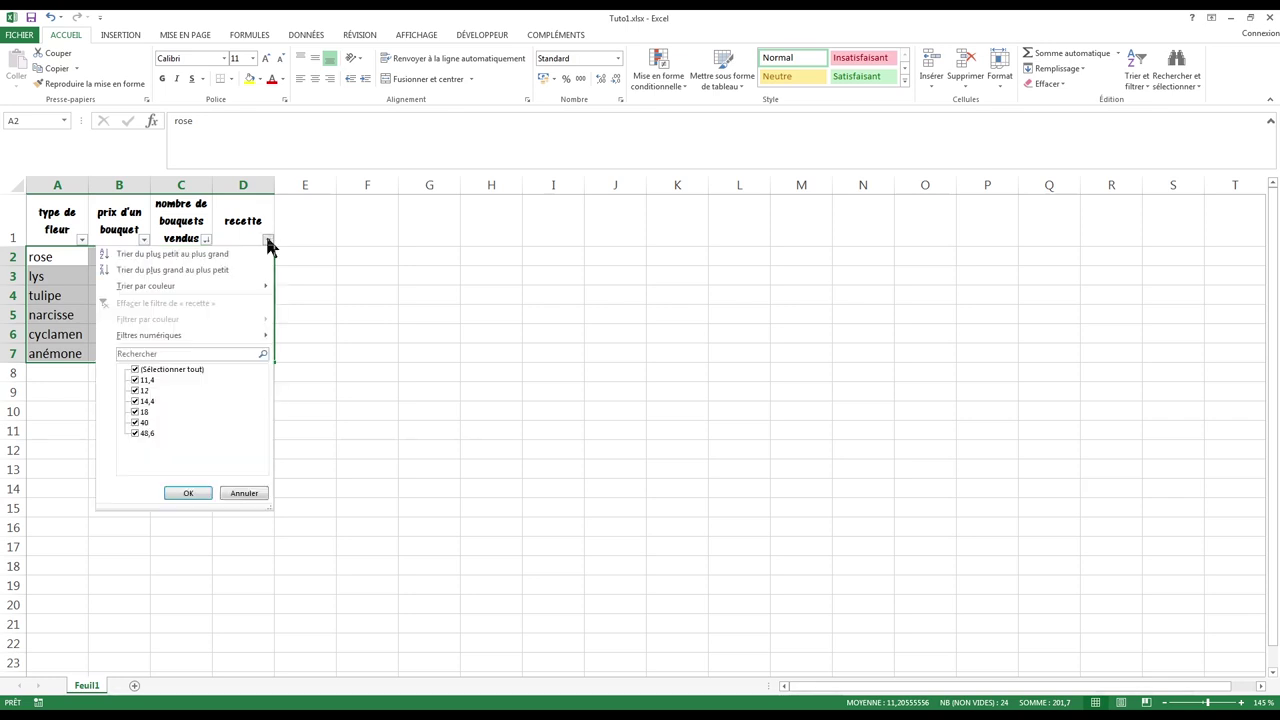
pyautogui.click(224, 270)
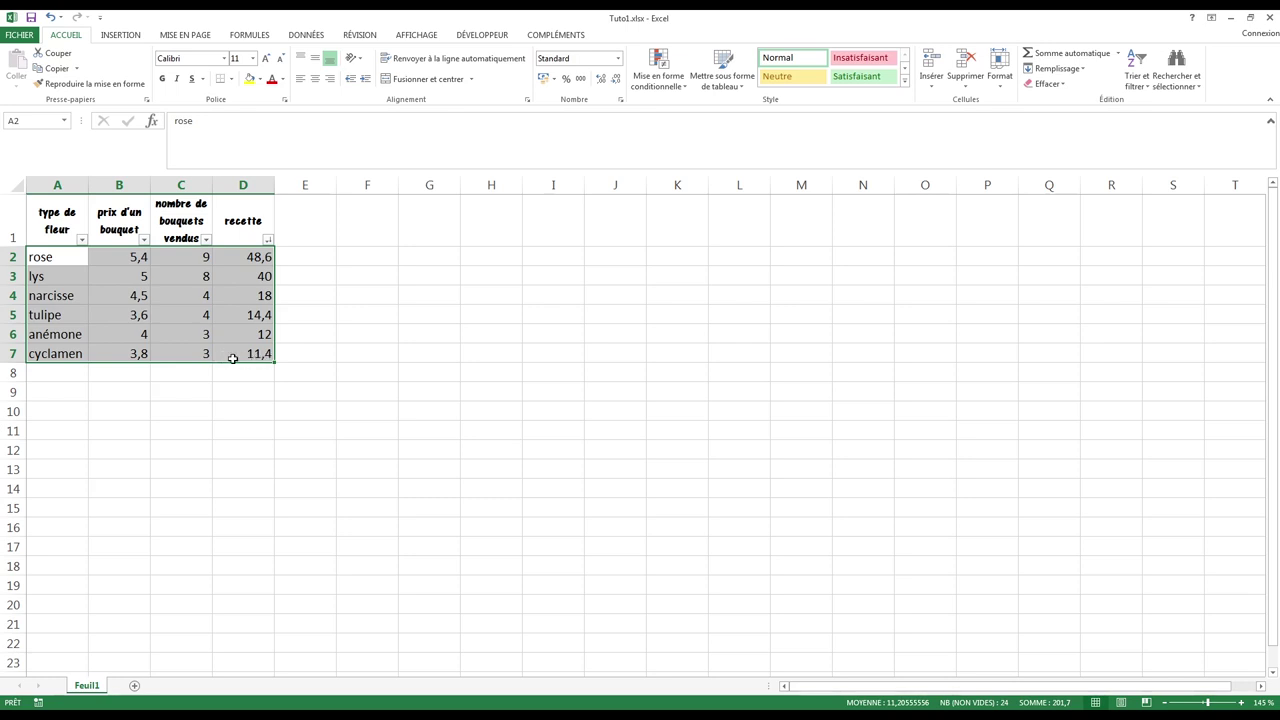
pyautogui.hotkey('ctrl', '.')
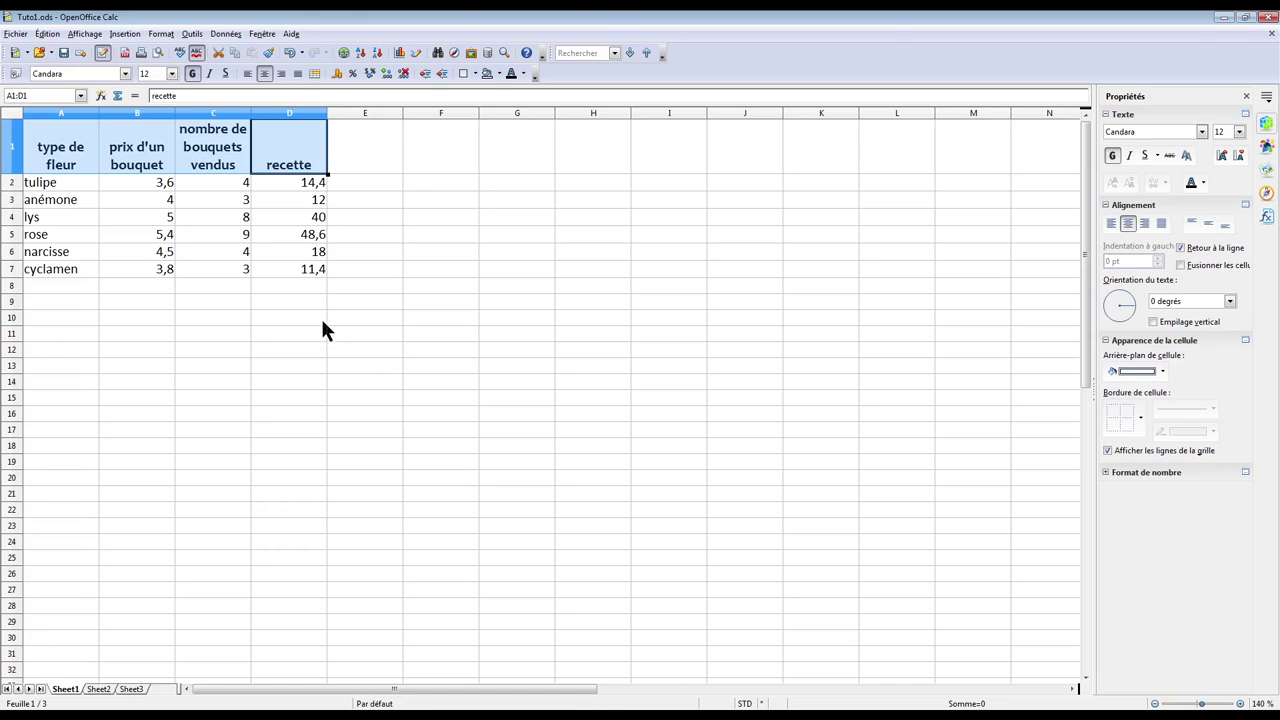
# - In Calc, sort the table descending on the bouquets sold column
pyautogui.click(170, 302)
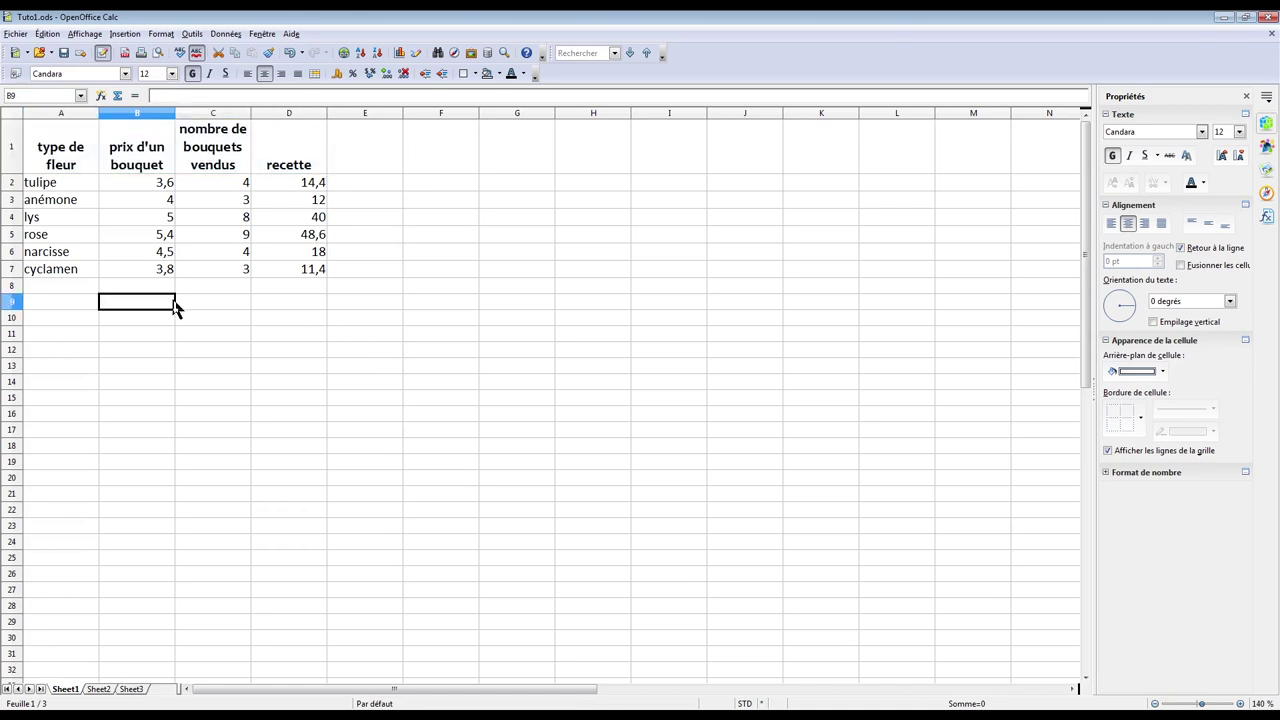
pyautogui.click(71, 217)
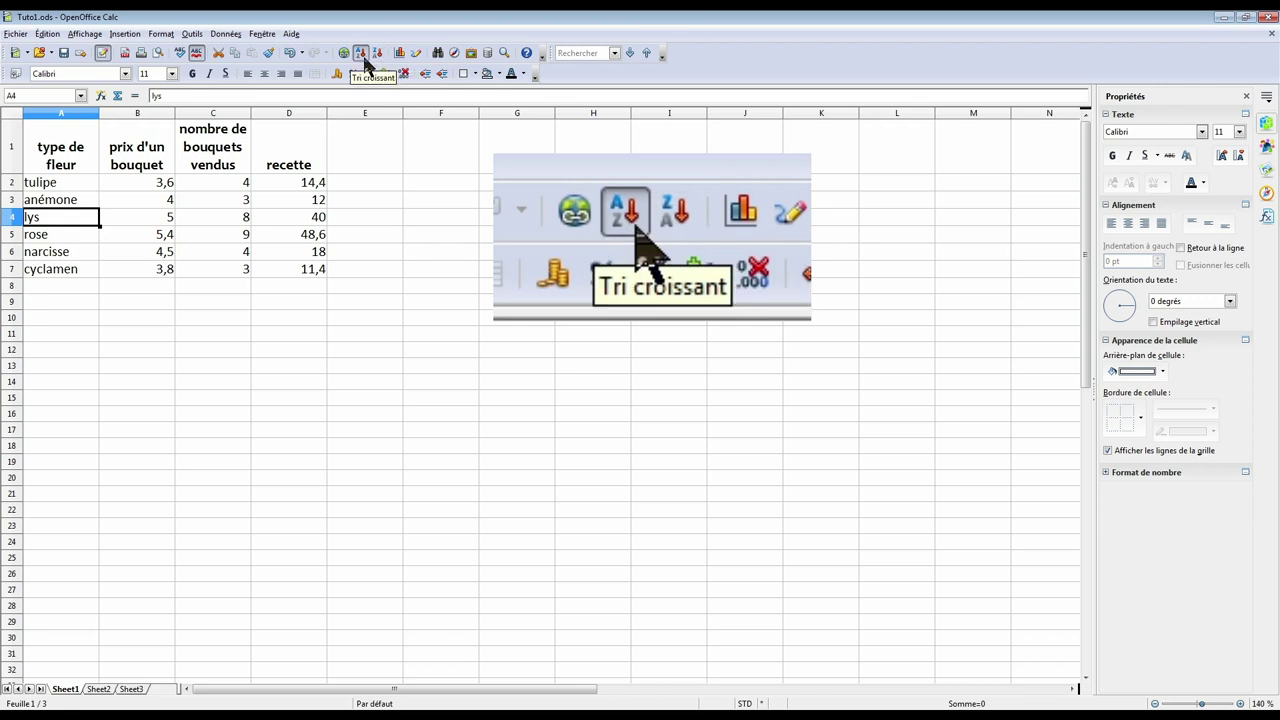
pyautogui.click(365, 64)
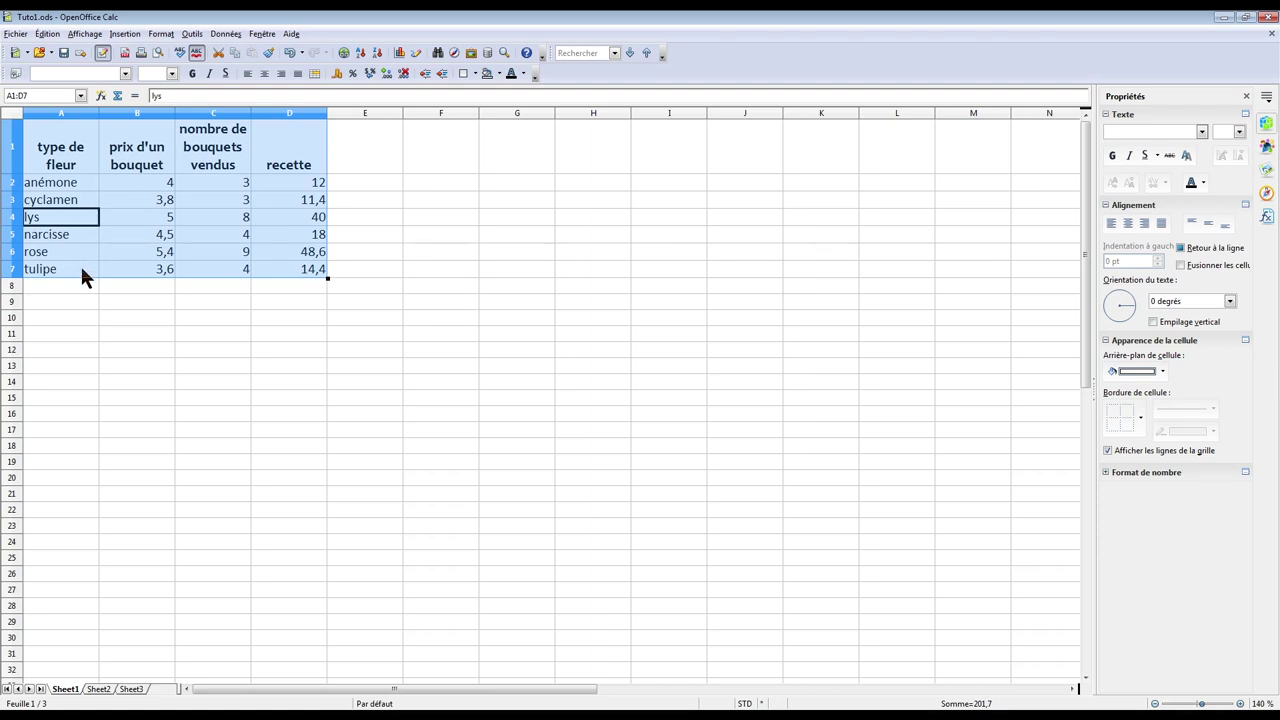
pyautogui.click(215, 212)
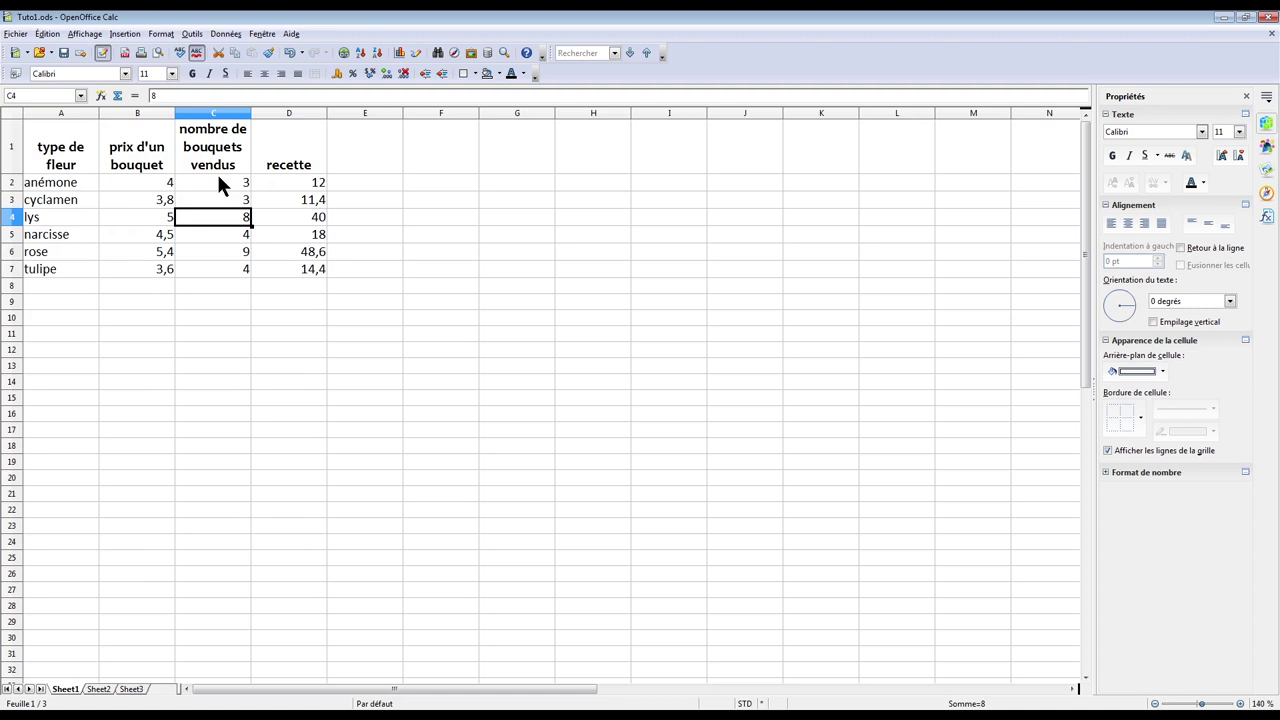
pyautogui.click(378, 55)
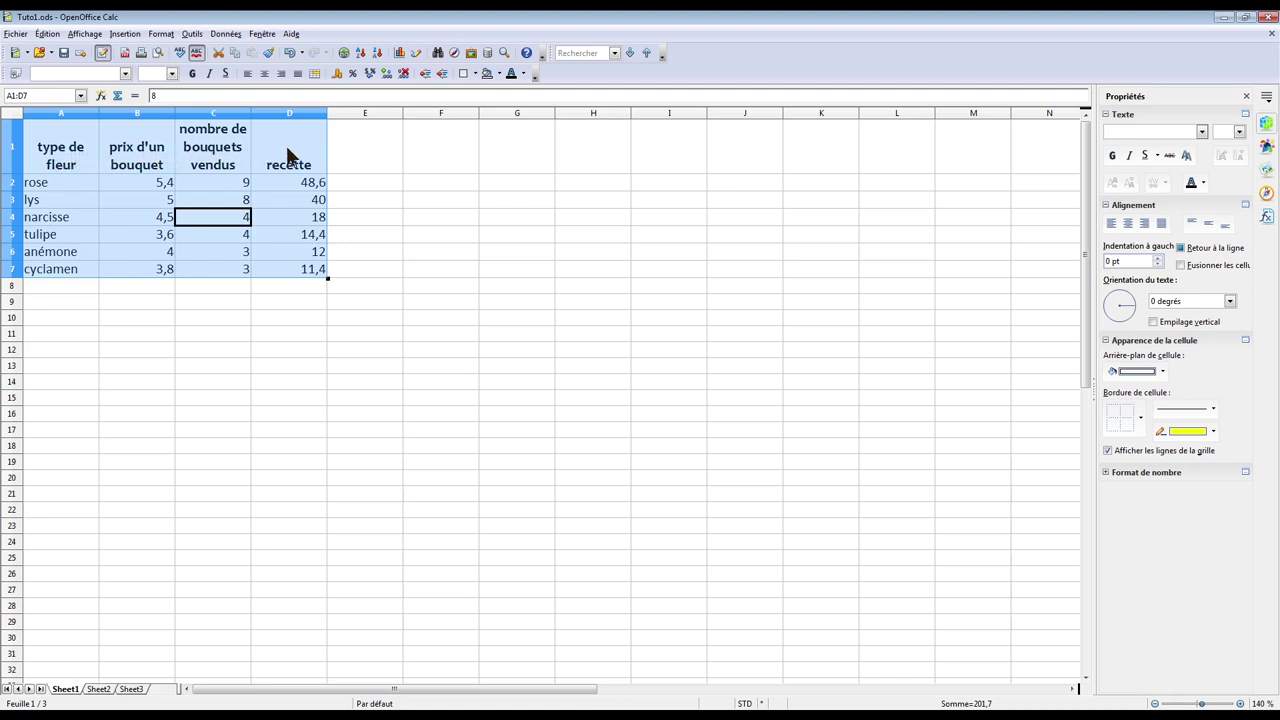
pyautogui.click(228, 216)
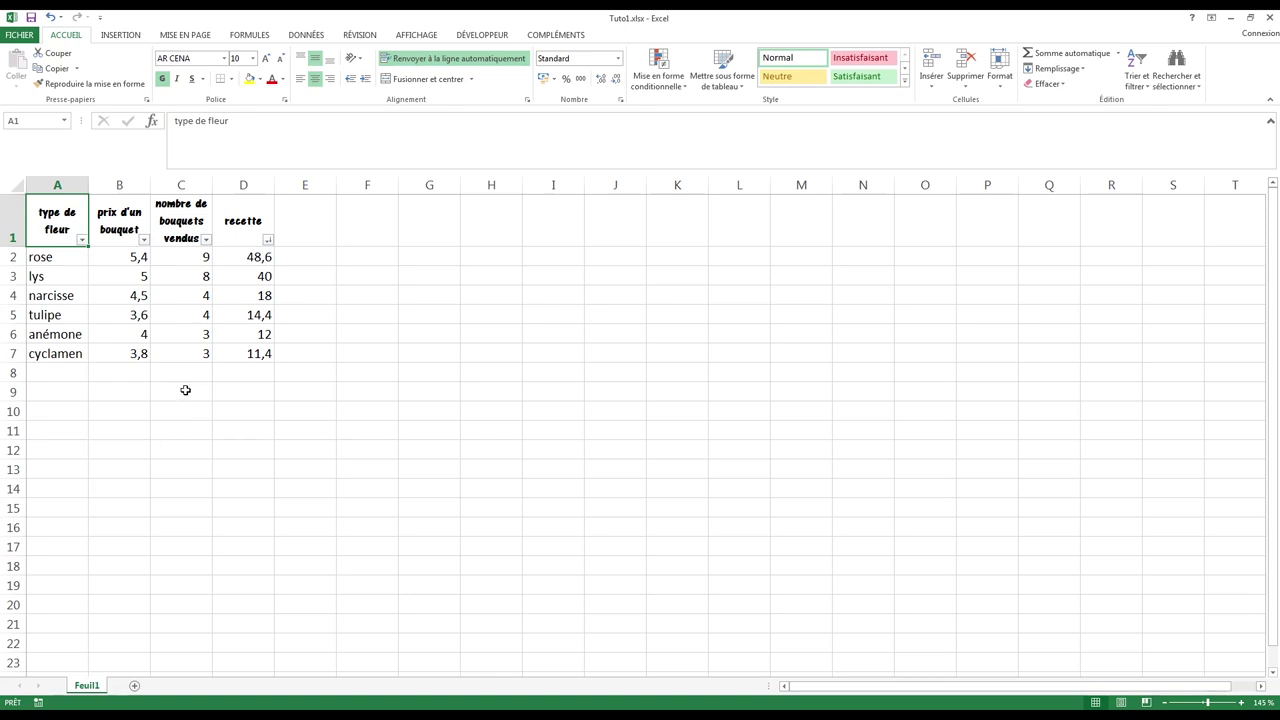
# - Enter =somme(C2:C7) in C9 to total the bouquets sold, giving 31
pyautogui.click(185, 390)
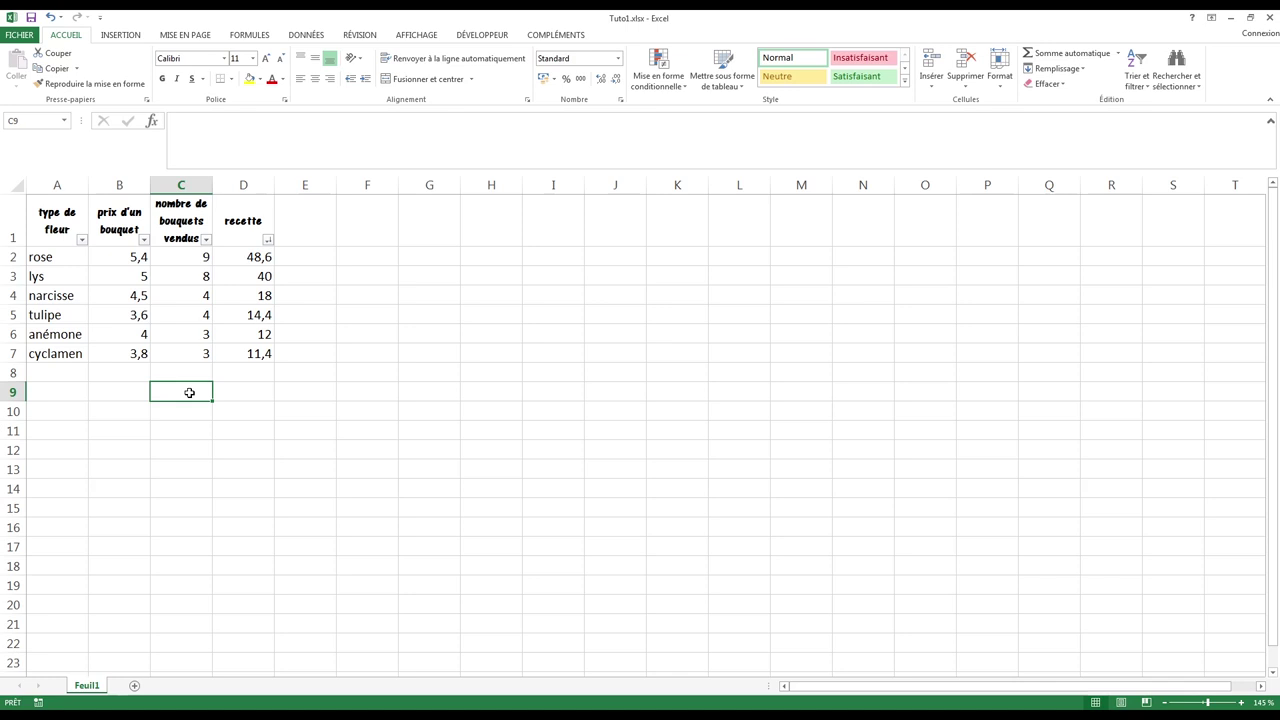
pyautogui.write('=')
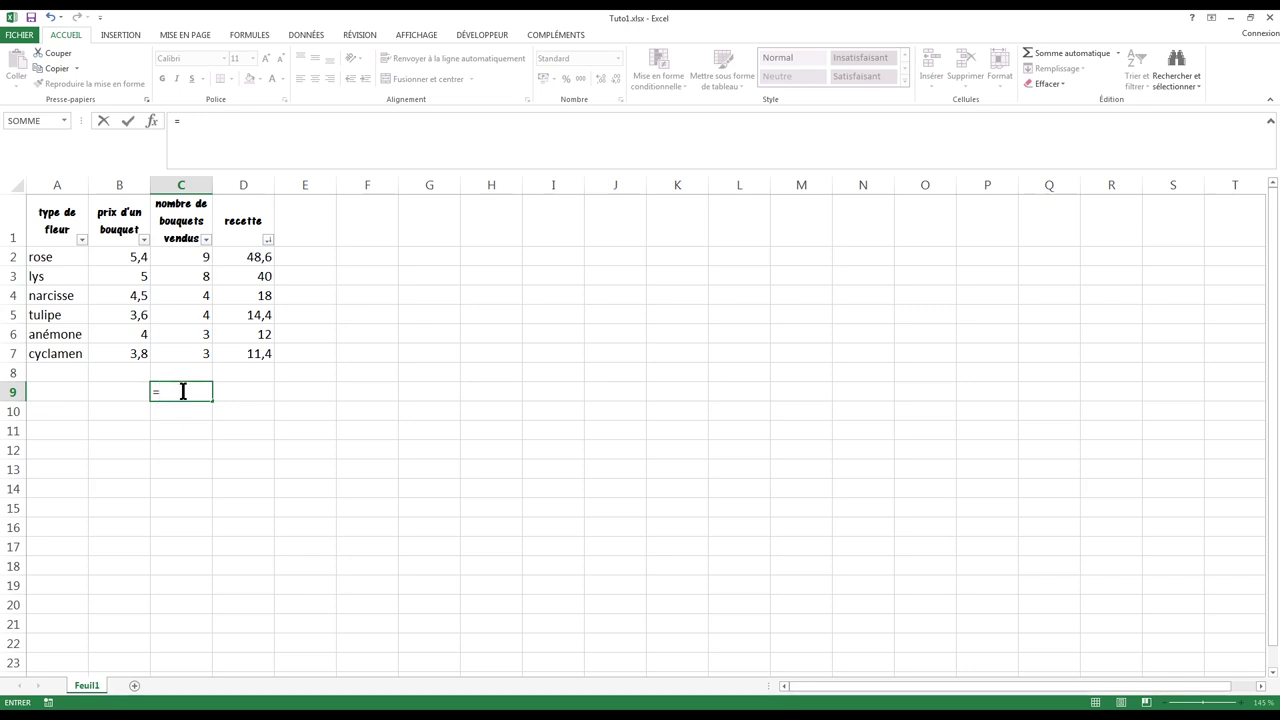
pyautogui.write('so')
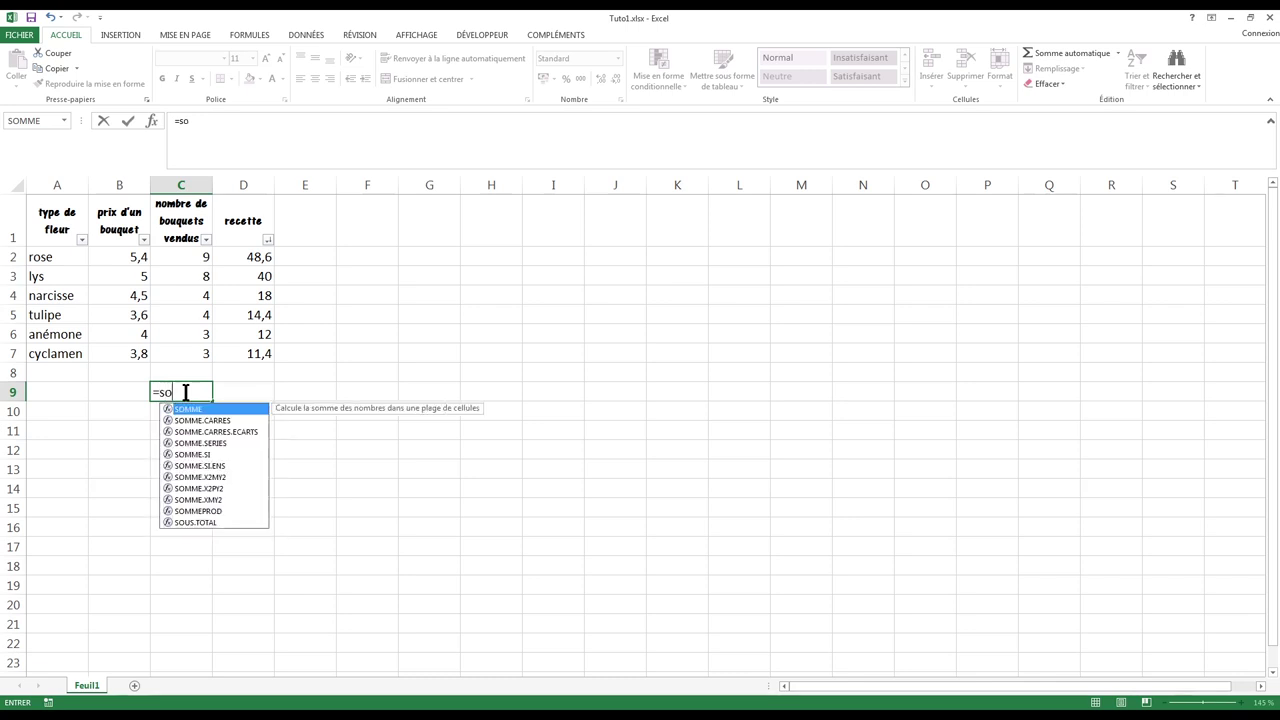
pyautogui.write('mmme')
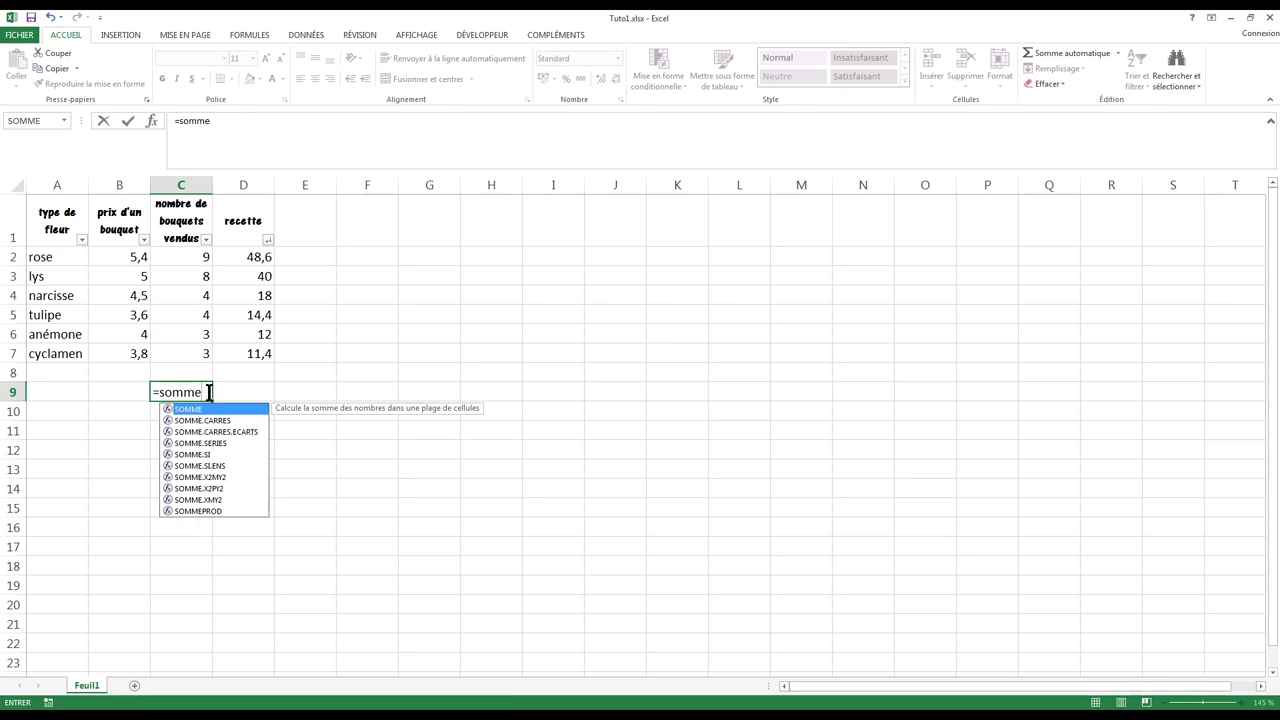
pyautogui.write('(')
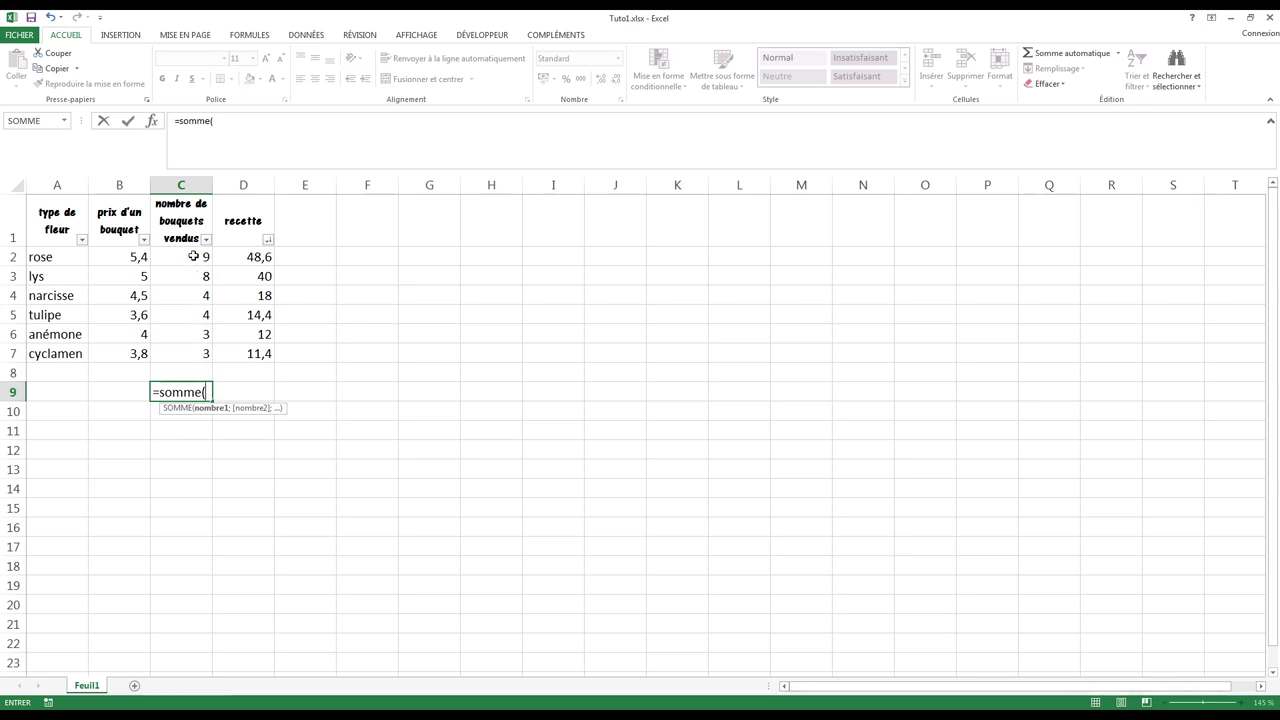
pyautogui.moveTo(193, 256); pyautogui.dragTo(193, 347)
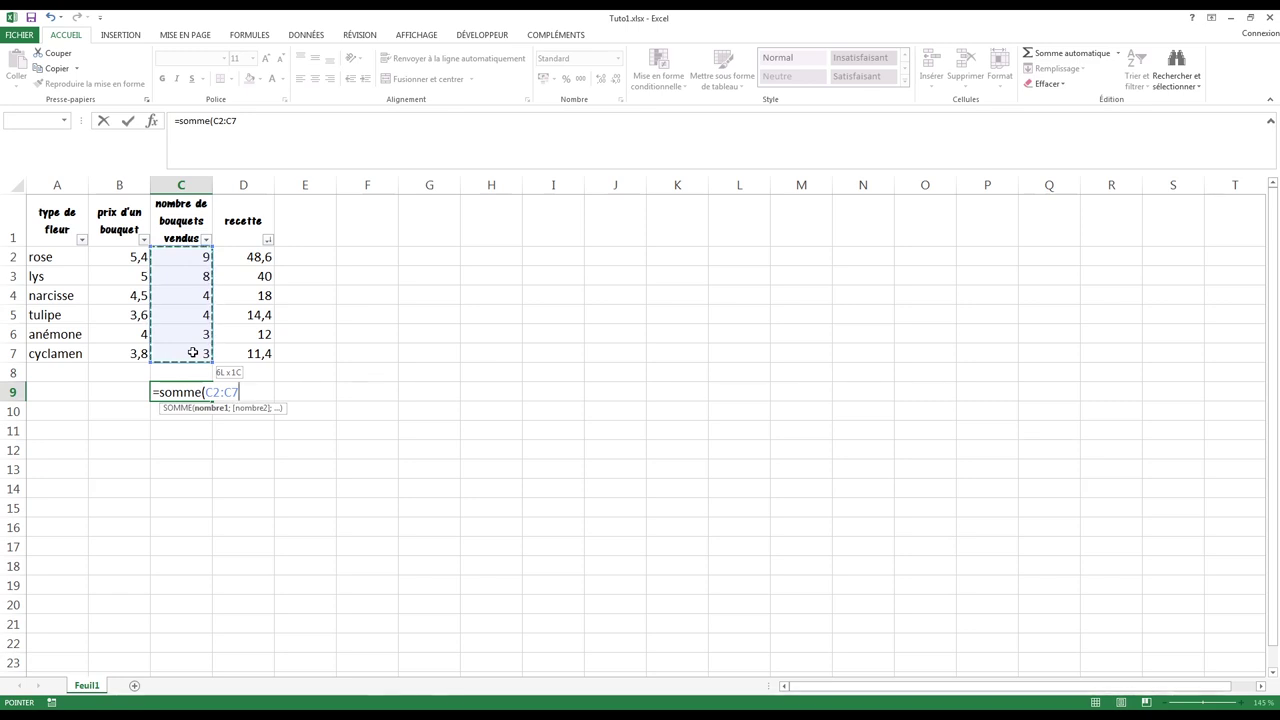
pyautogui.moveTo(193, 353); pyautogui.dragTo(193, 353)
pyautogui.write(')')
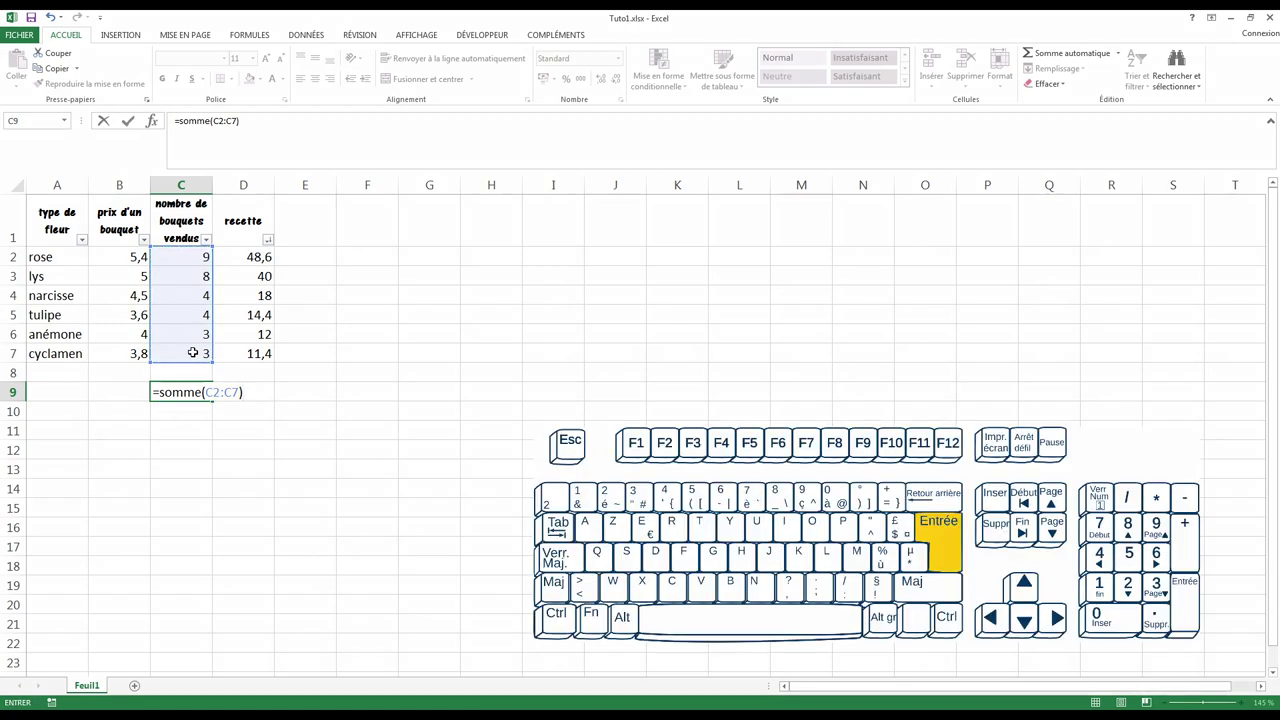
pyautogui.press('Return')
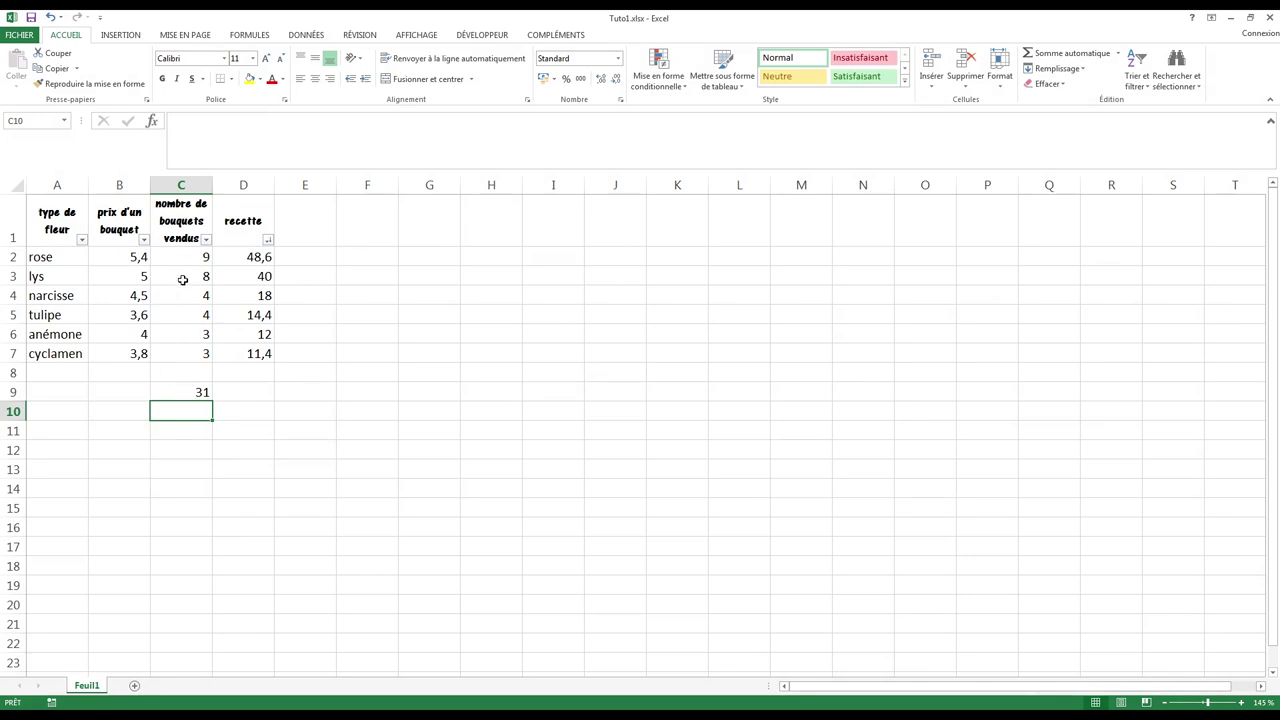
# - Copy the C9 total formula into D9 so it sums D2:D7, giving 144,4
pyautogui.click(167, 393)
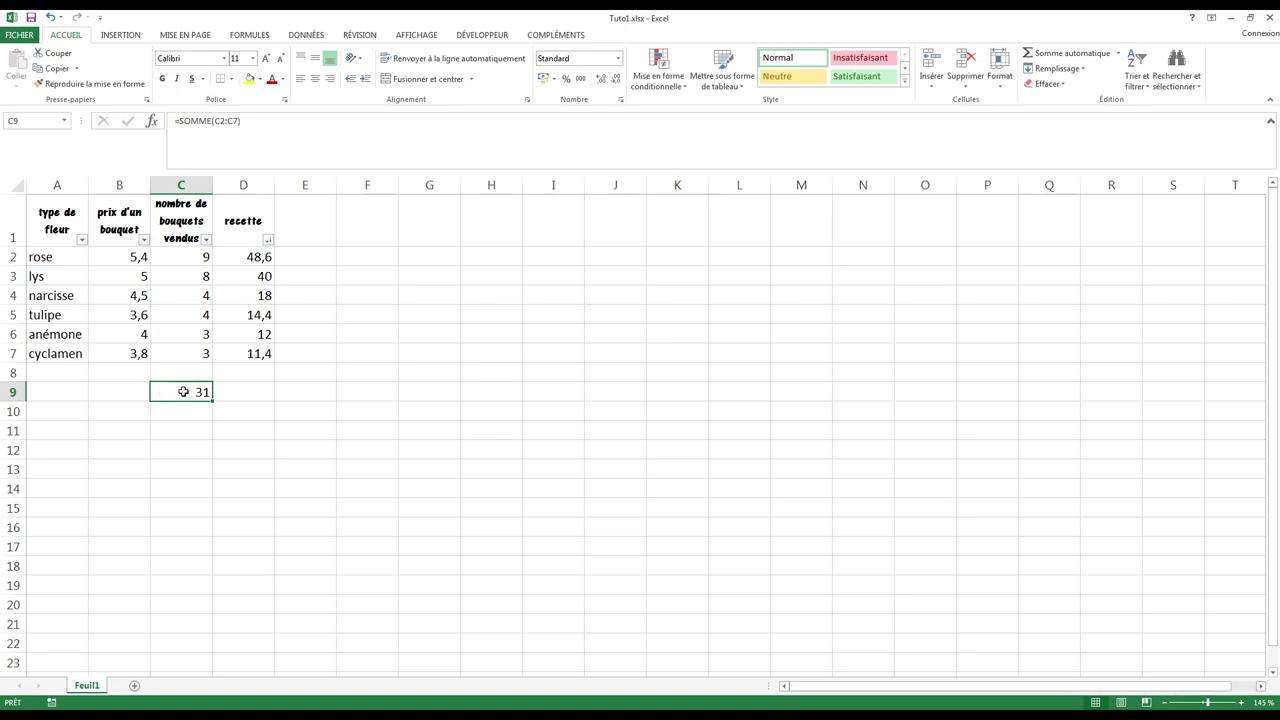
pyautogui.doubleClick(184, 391)
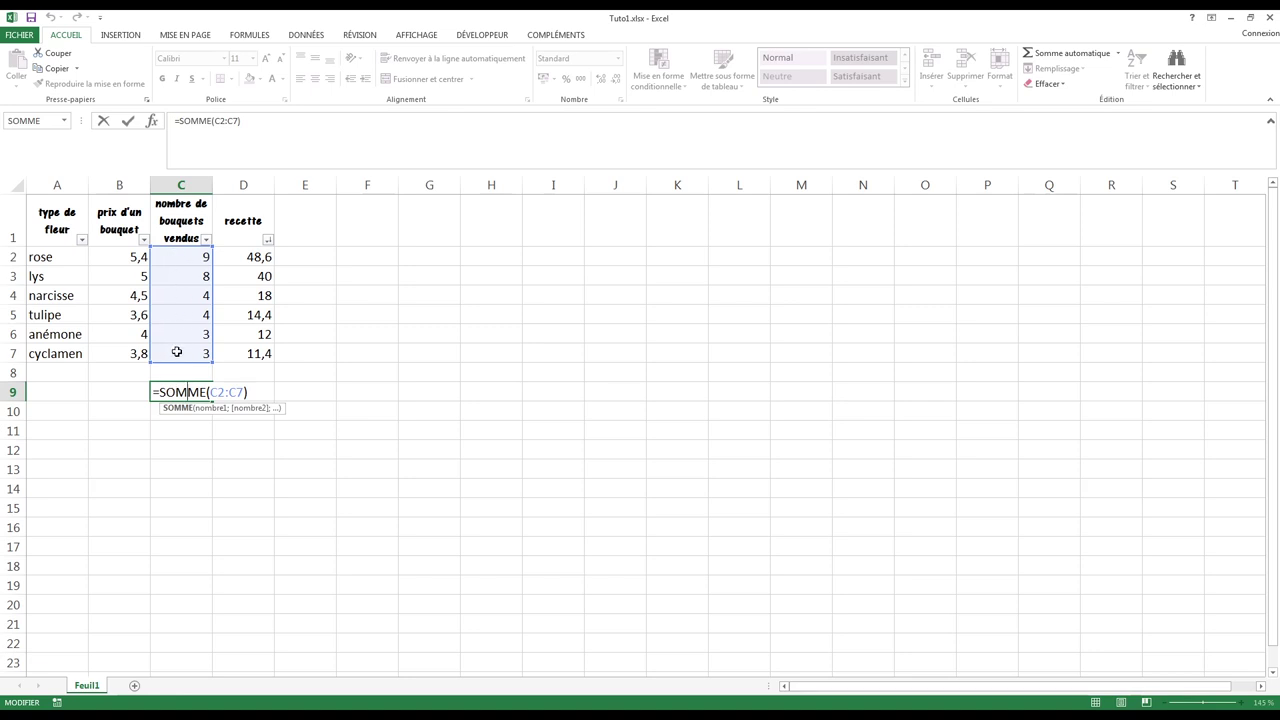
pyautogui.press('Escape')
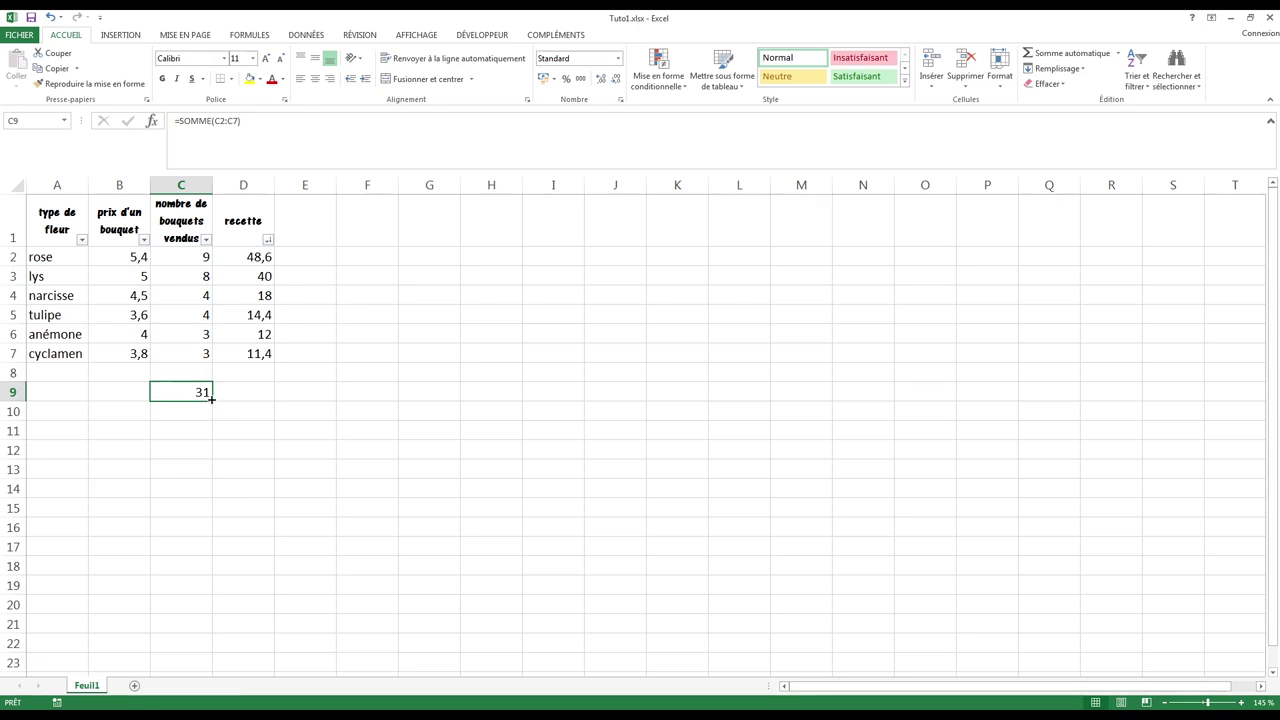
pyautogui.moveTo(211, 398); pyautogui.dragTo(211, 398)
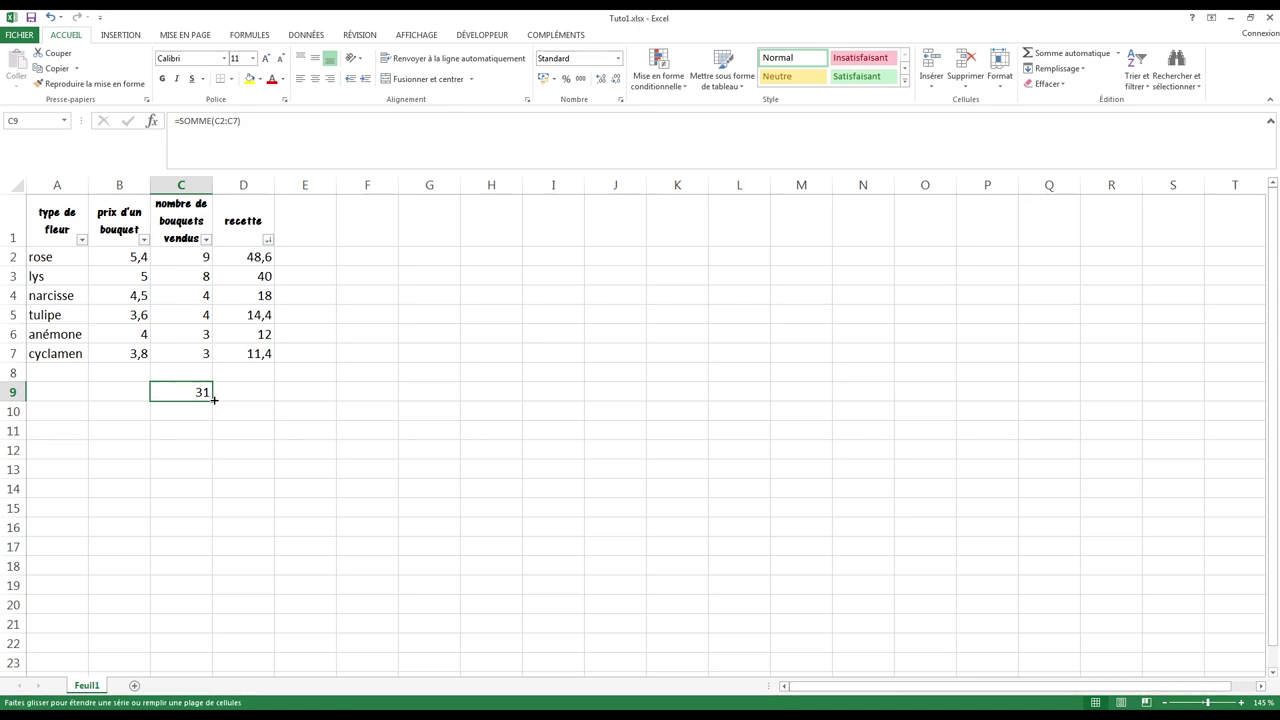
pyautogui.moveTo(213, 399); pyautogui.dragTo(276, 400)
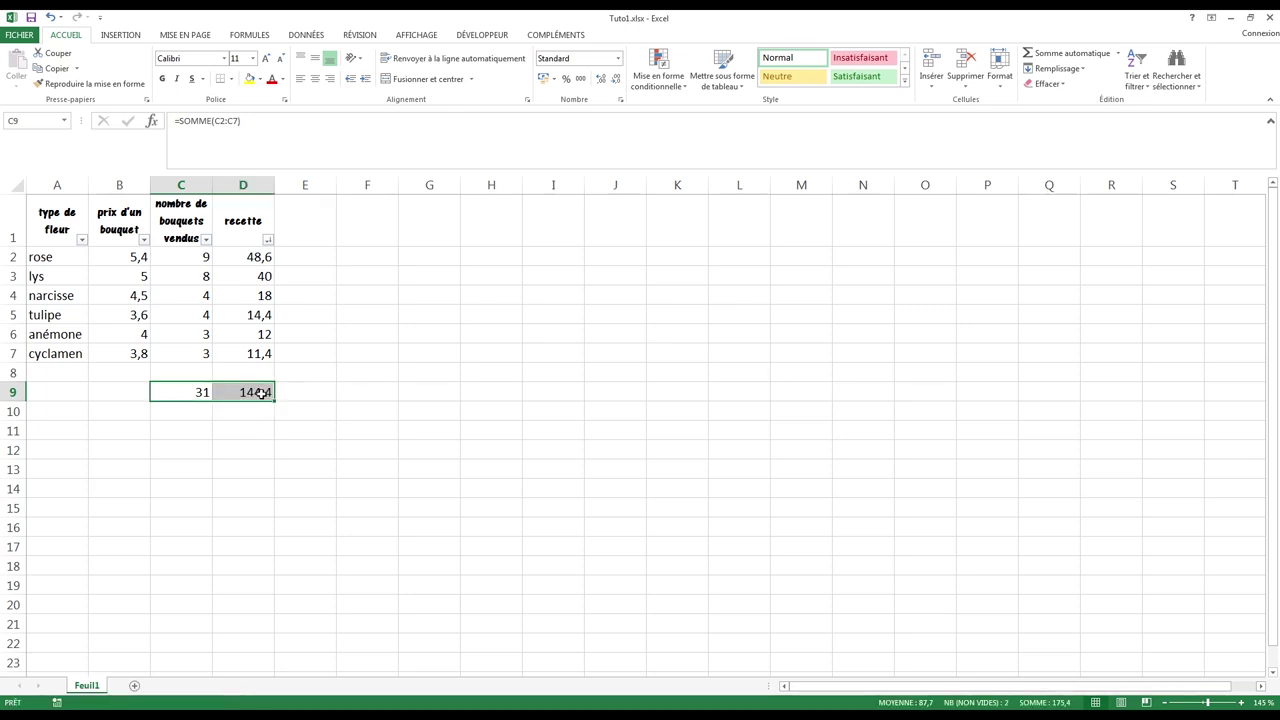
pyautogui.click(260, 393)
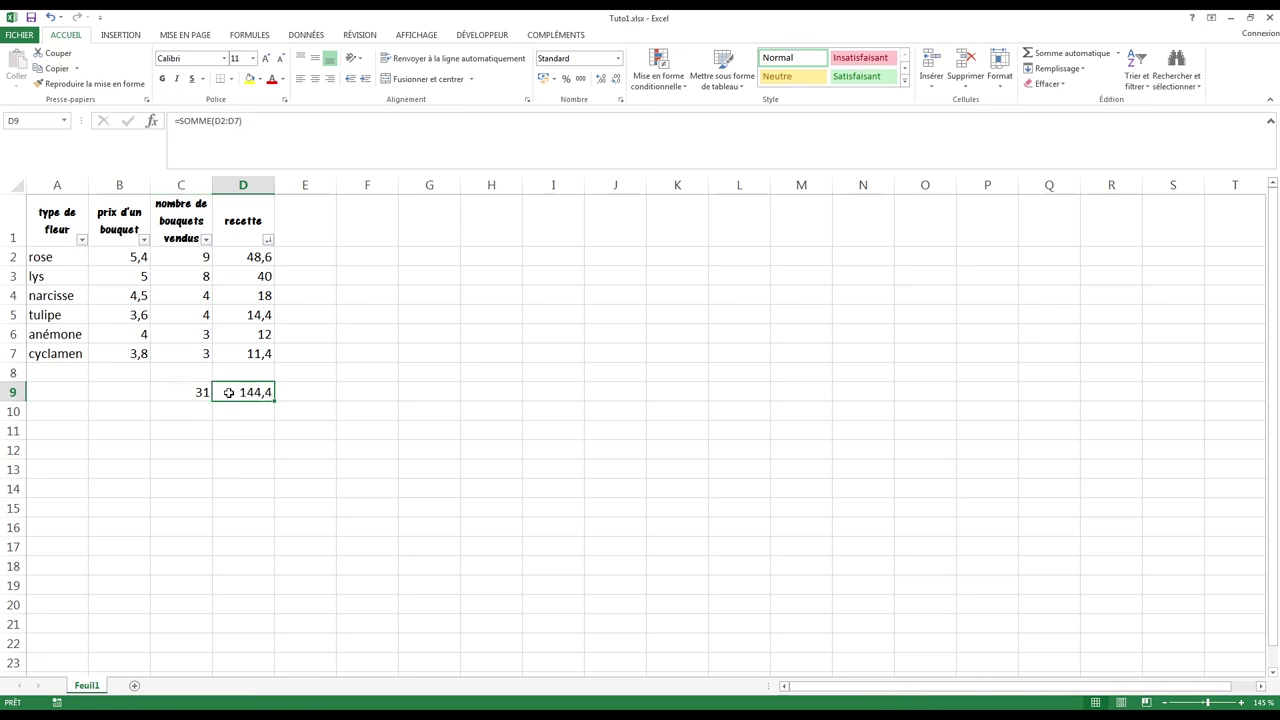
pyautogui.doubleClick(228, 392)
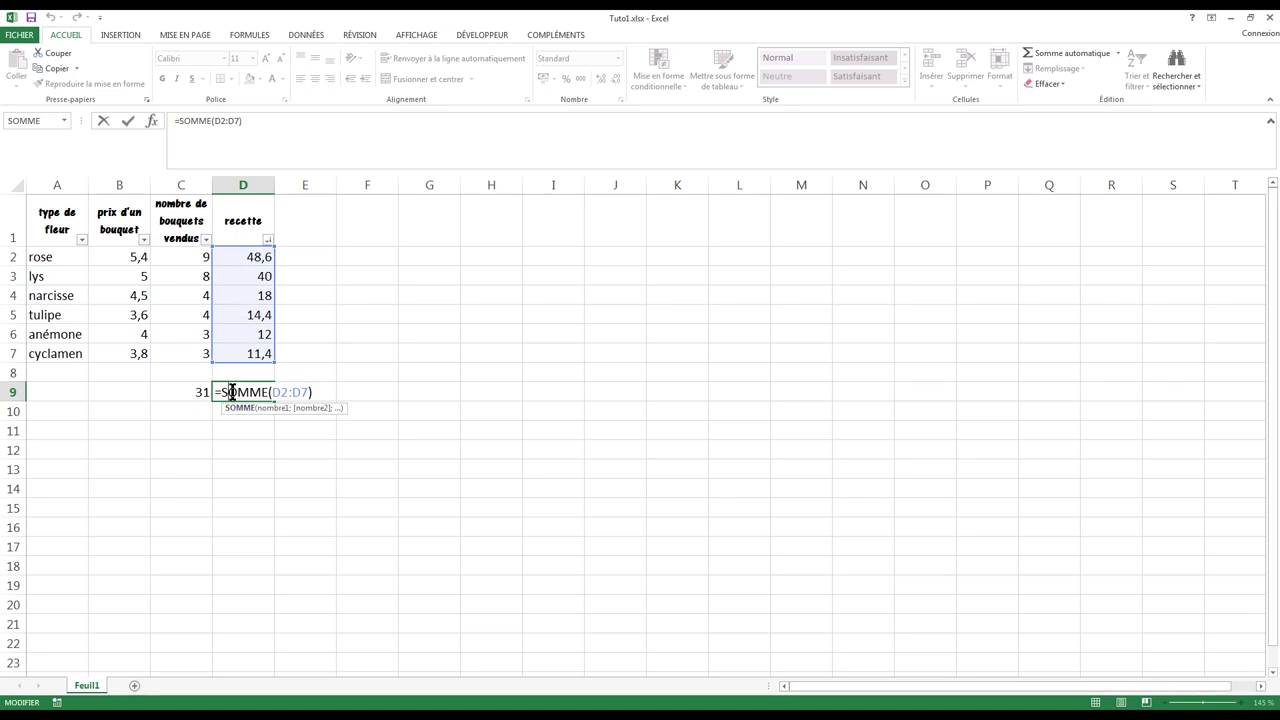
pyautogui.press('Escape')
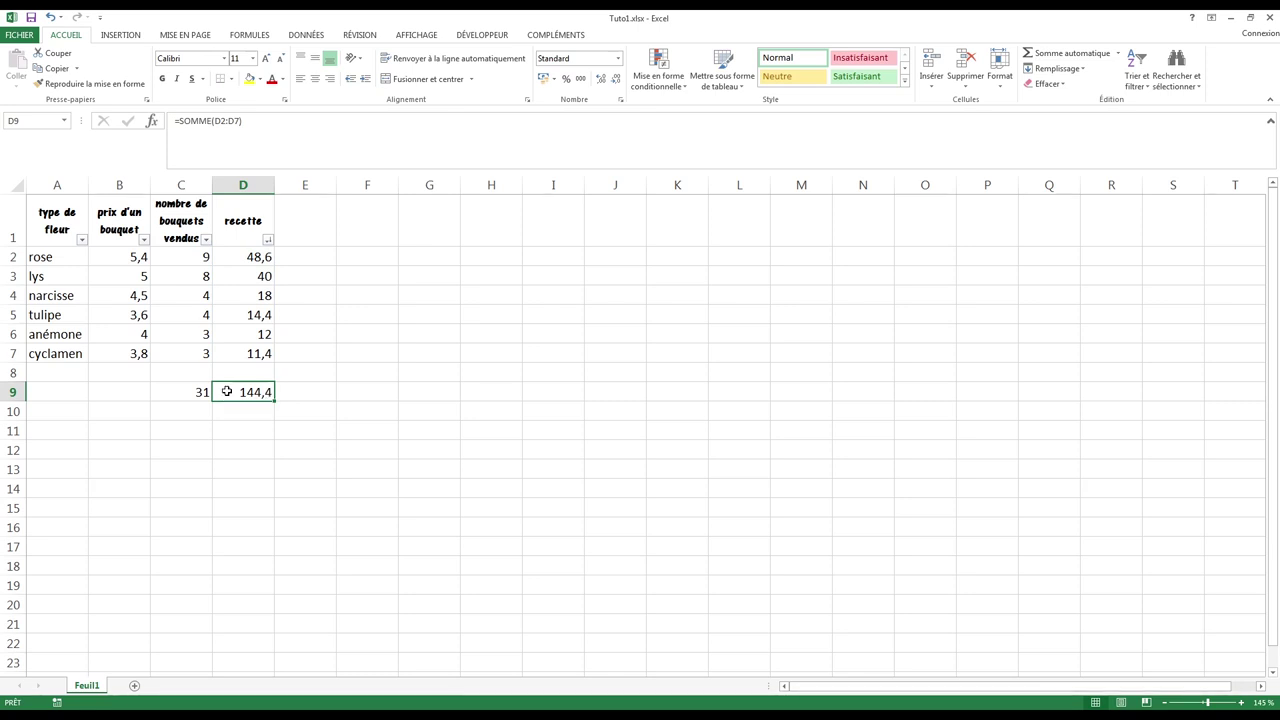
# - Enter the label 'total' in cell B9
pyautogui.click(120, 389)
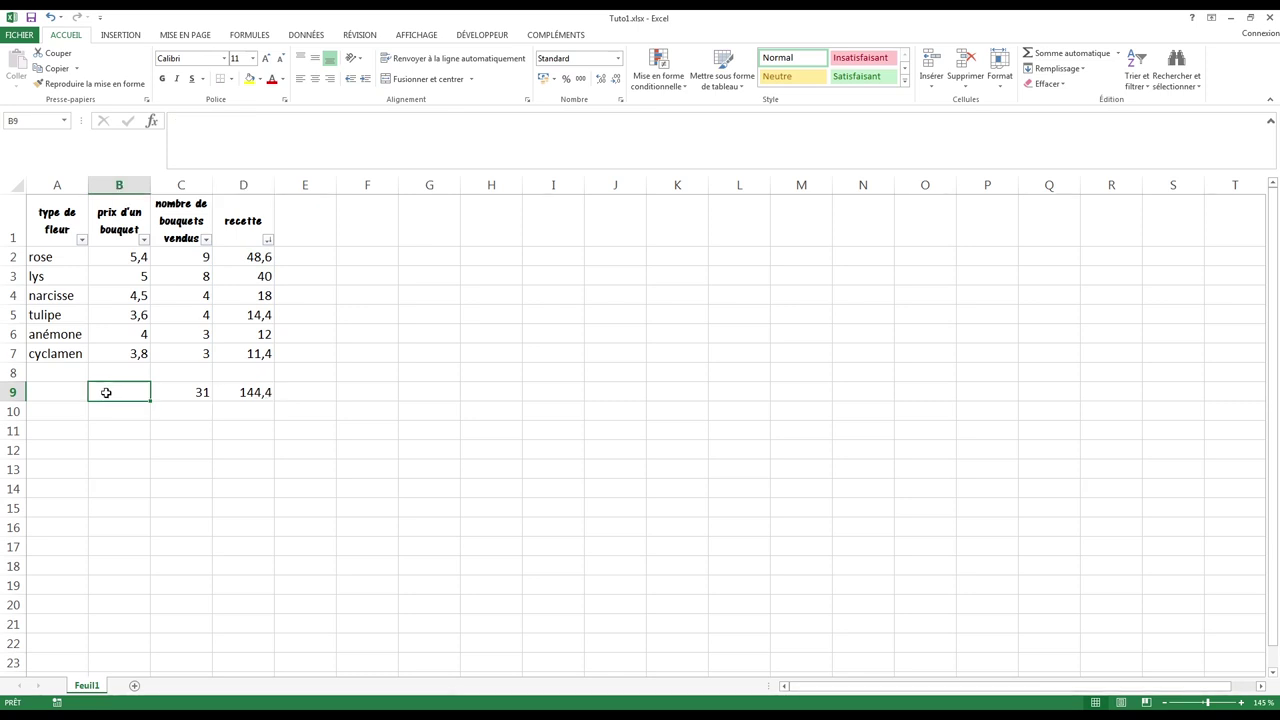
pyautogui.write('total')
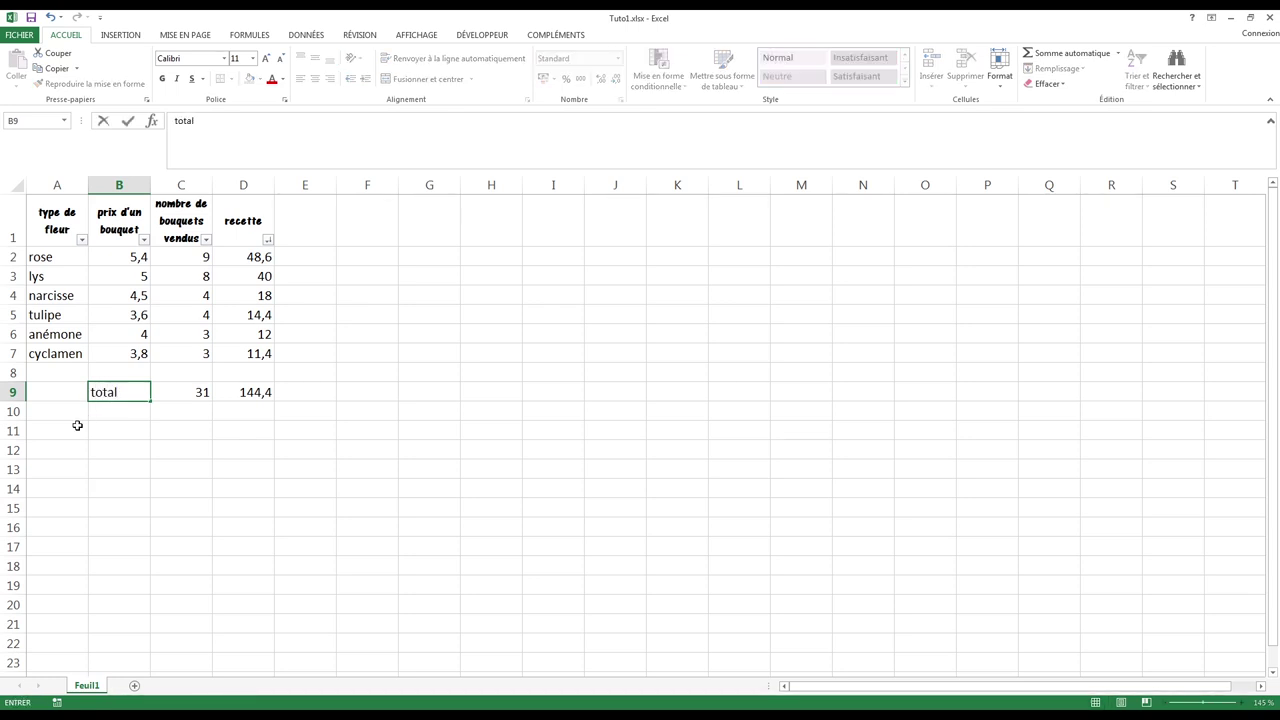
pyautogui.hotkey('ctrl', 'Return')
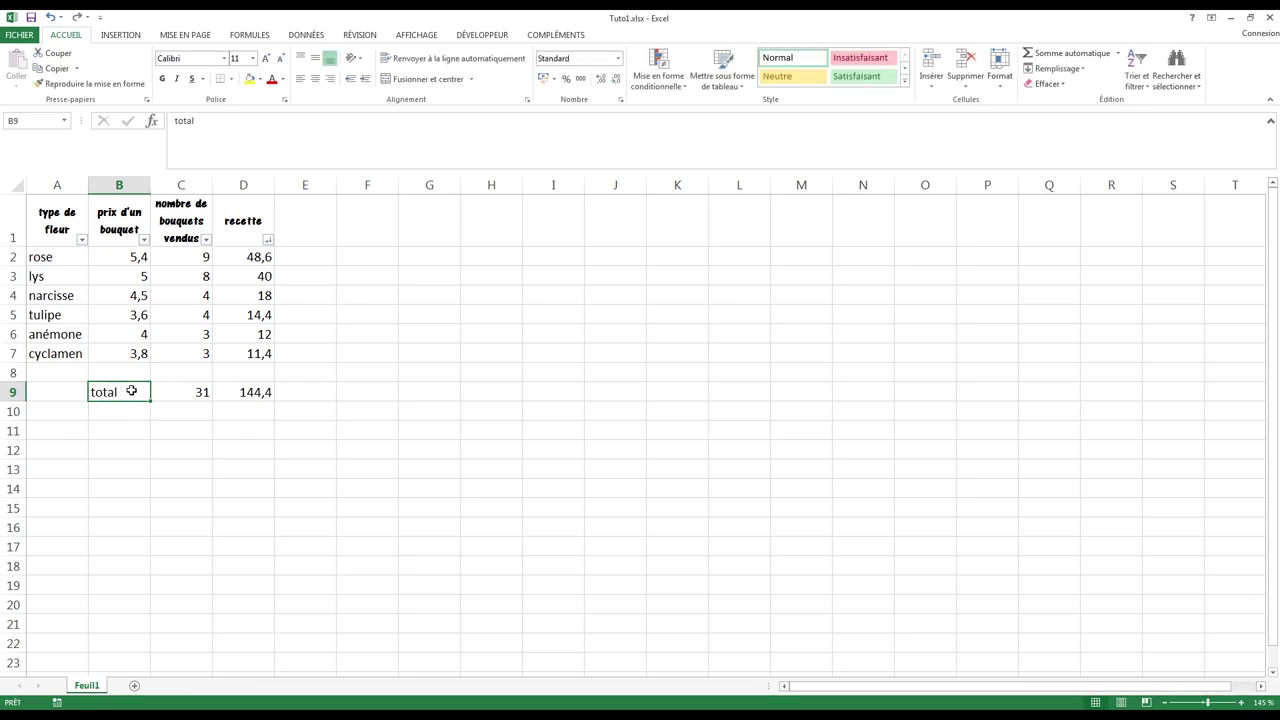
# - Format the B9 label as bold AR CENA at size 10
pyautogui.click(220, 58)
pyautogui.click(225, 58)
pyautogui.click(189, 338)
pyautogui.click(281, 58)
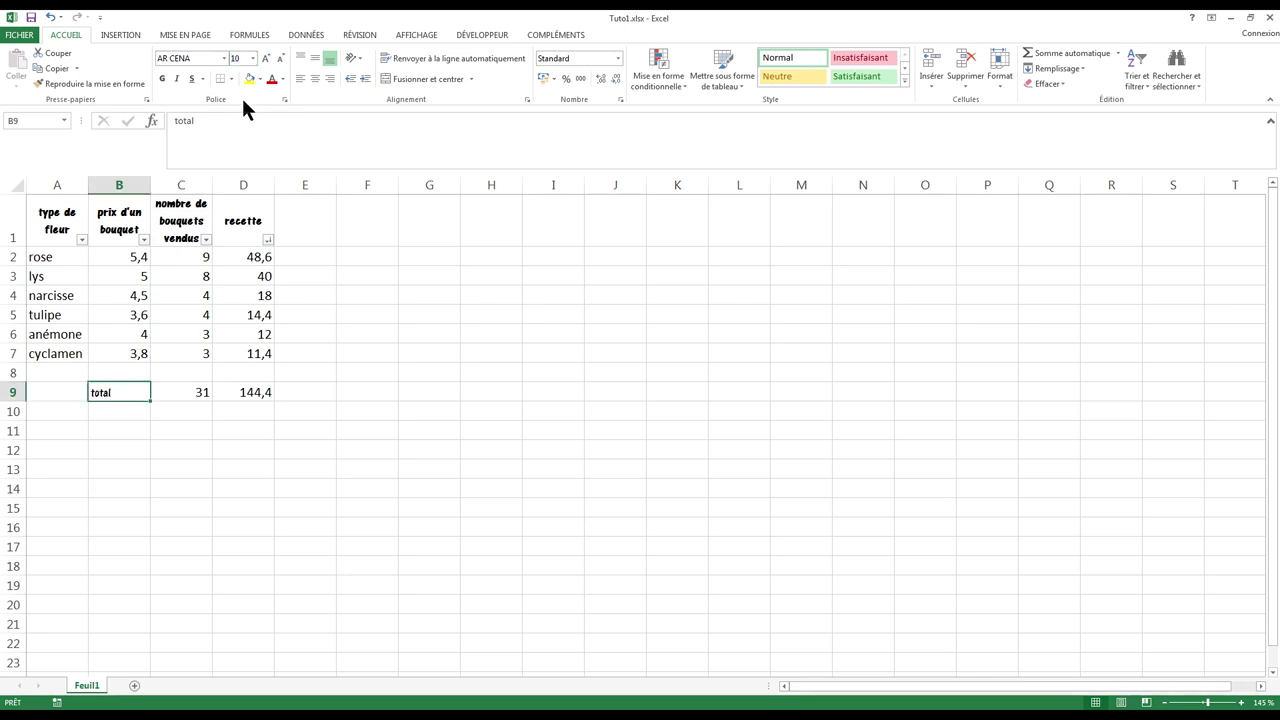
pyautogui.click(163, 80)
# - Sort by nombre de bouquets vendus, fewest first: anémone and cyclamen at 3 up to rose at 9
pyautogui.click(206, 240)
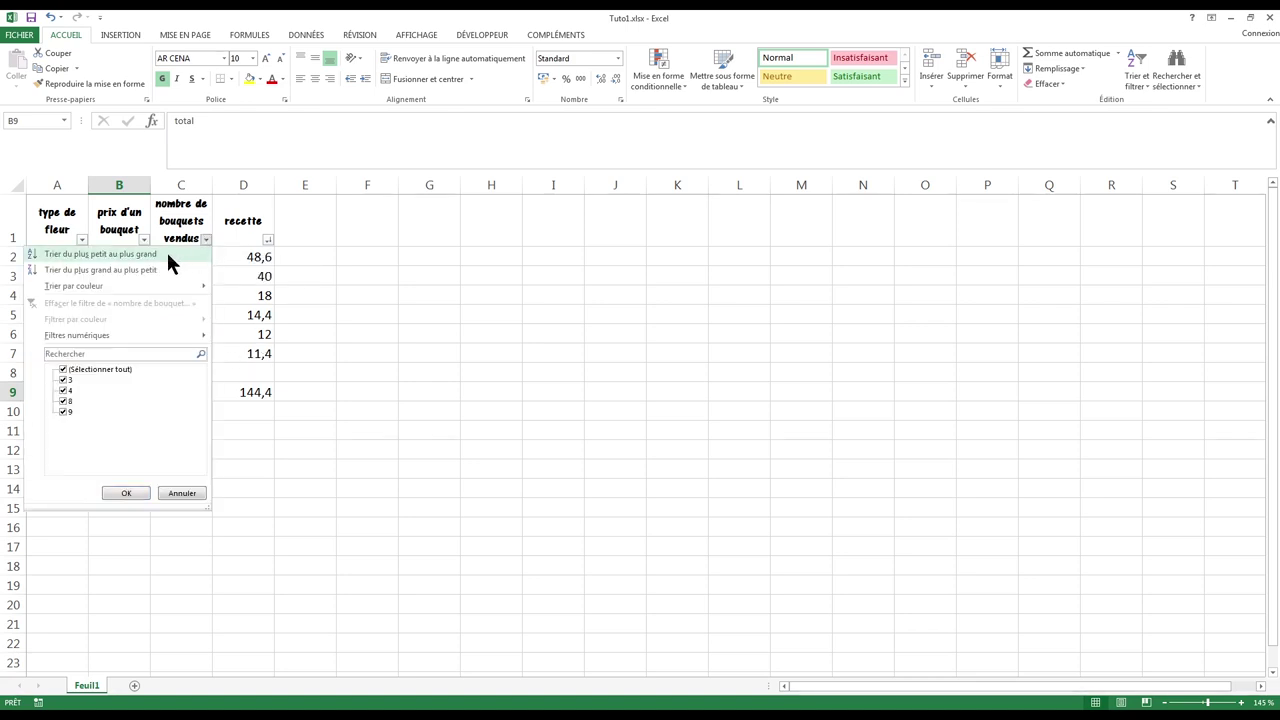
pyautogui.click(166, 253)
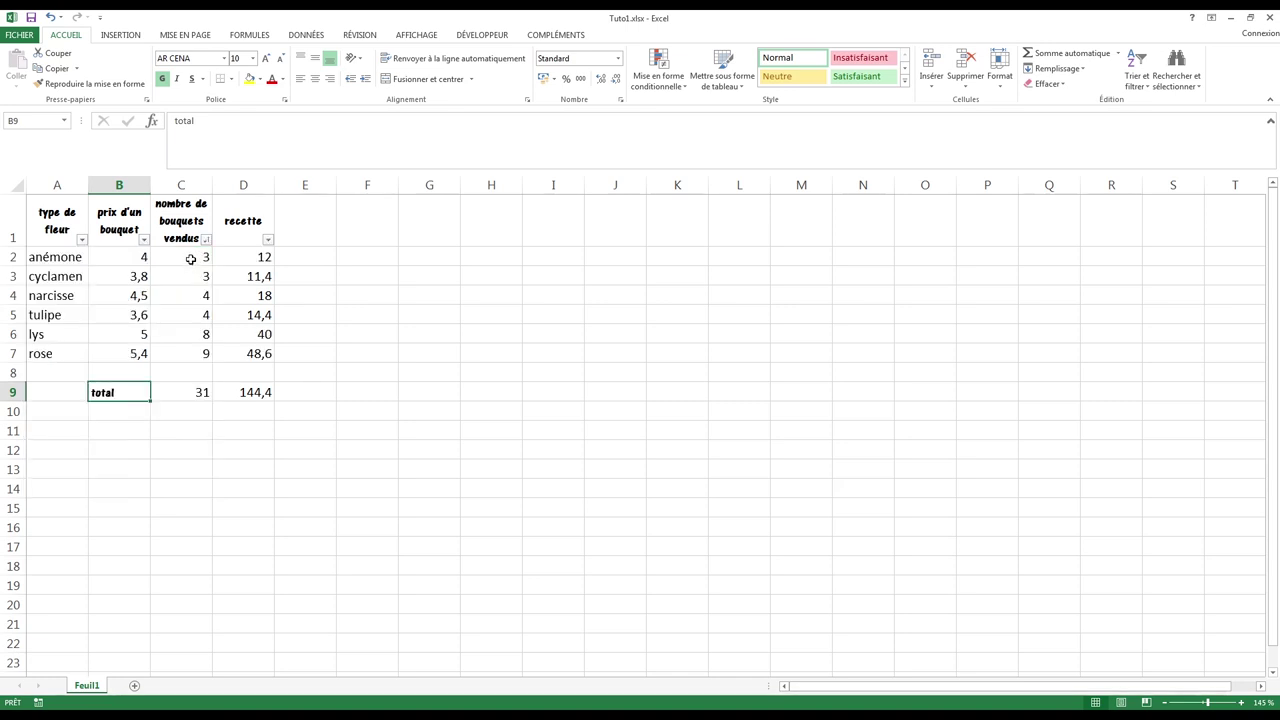